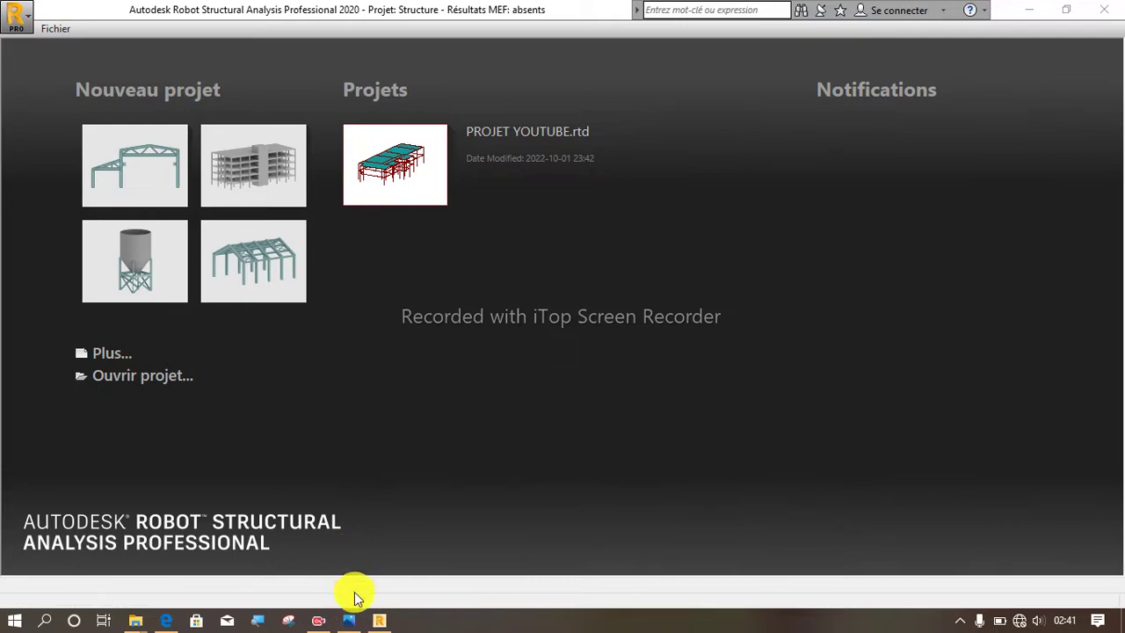
Check the portal frame exercise figure in Photos, and create a new 2D frame project in Robot Structural Analysis
left_click(349, 619)
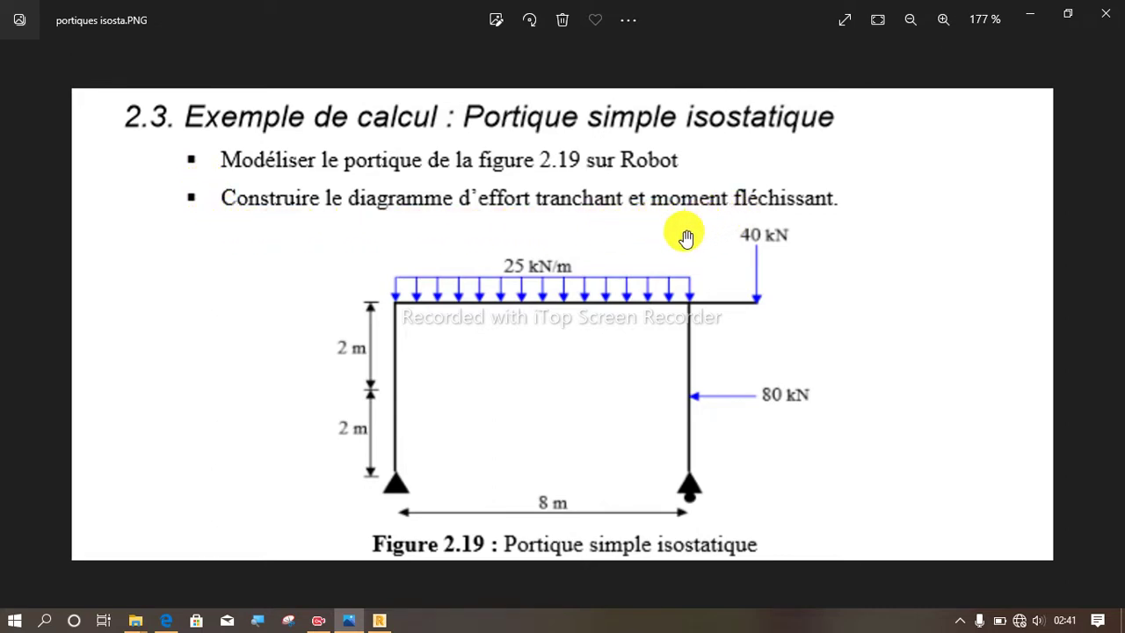
scroll(415, 425, "up", 1, "ctrl")
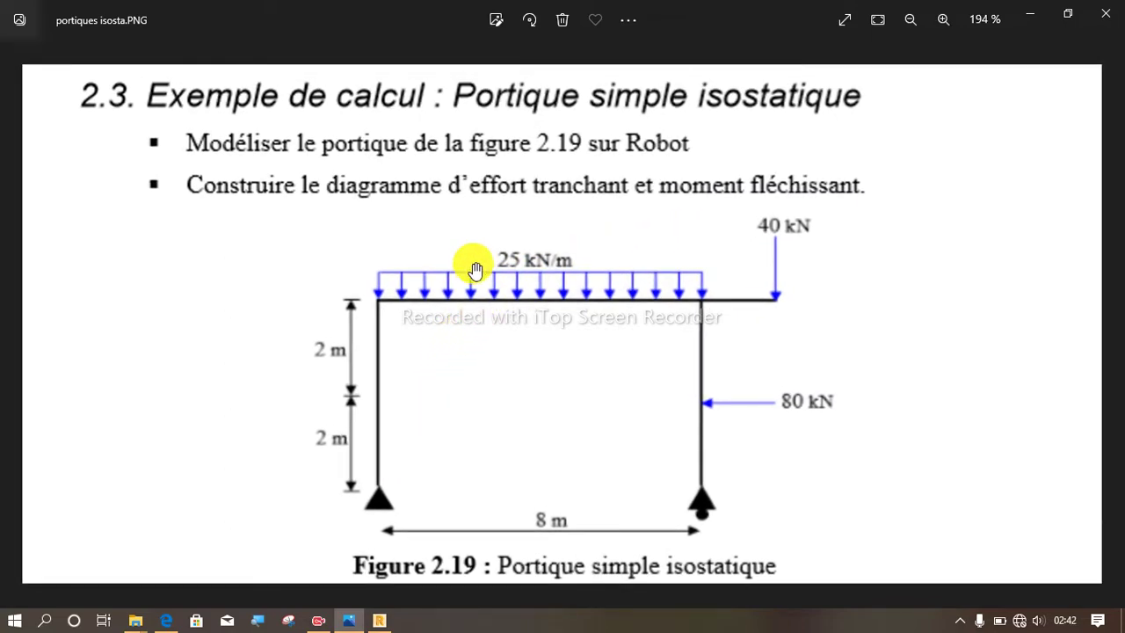
scroll(472, 268, "down", 1, "ctrl")
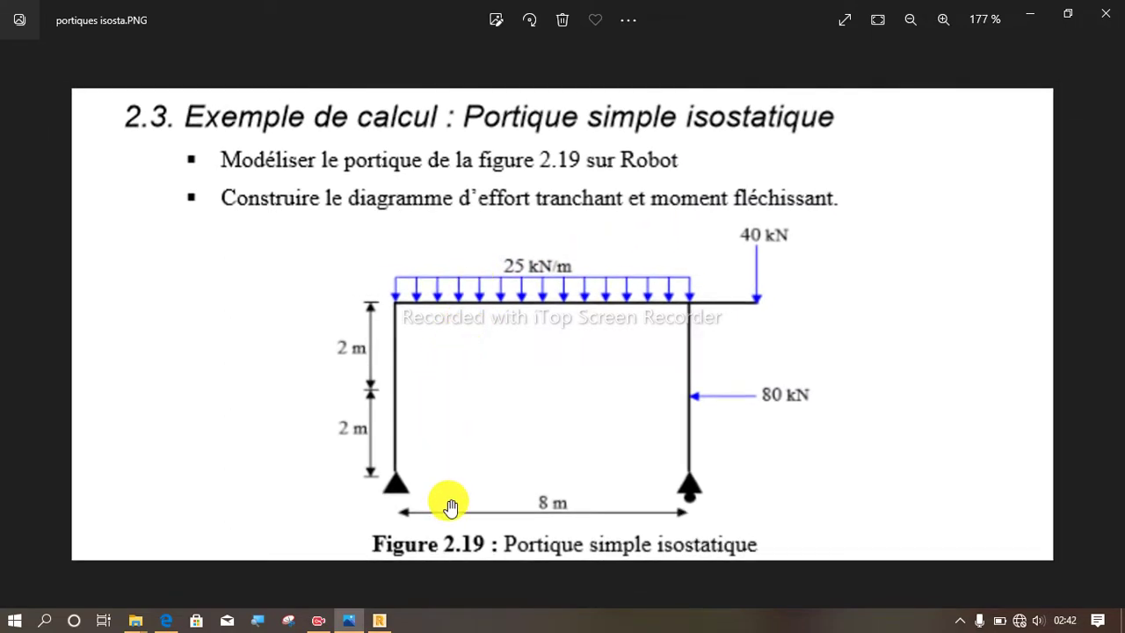
left_click(380, 621)
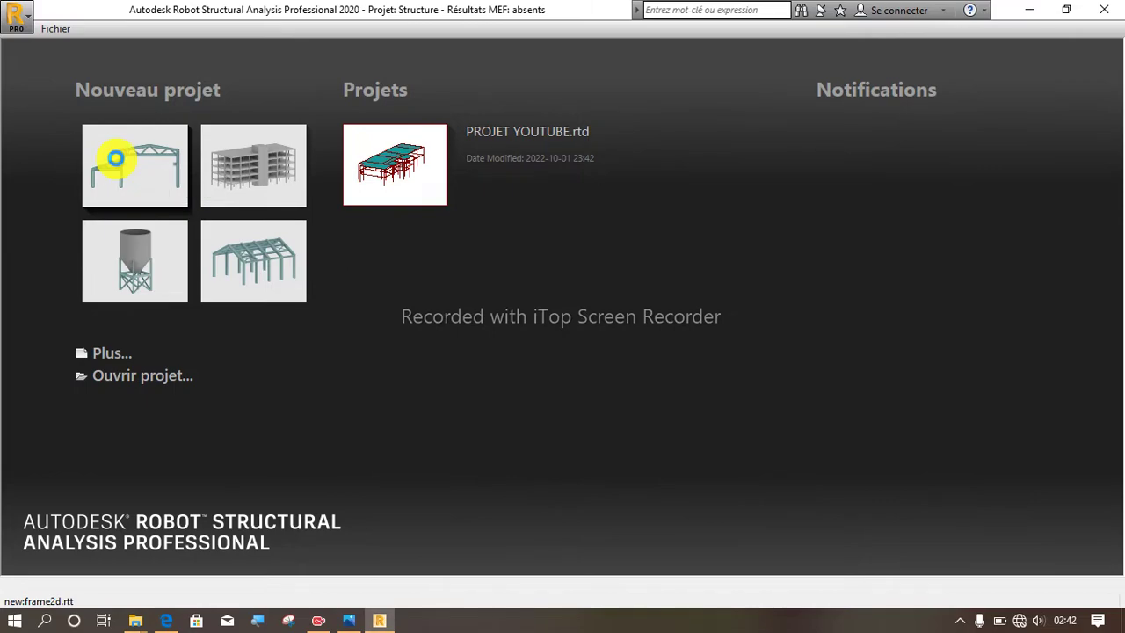
left_click(115, 159)
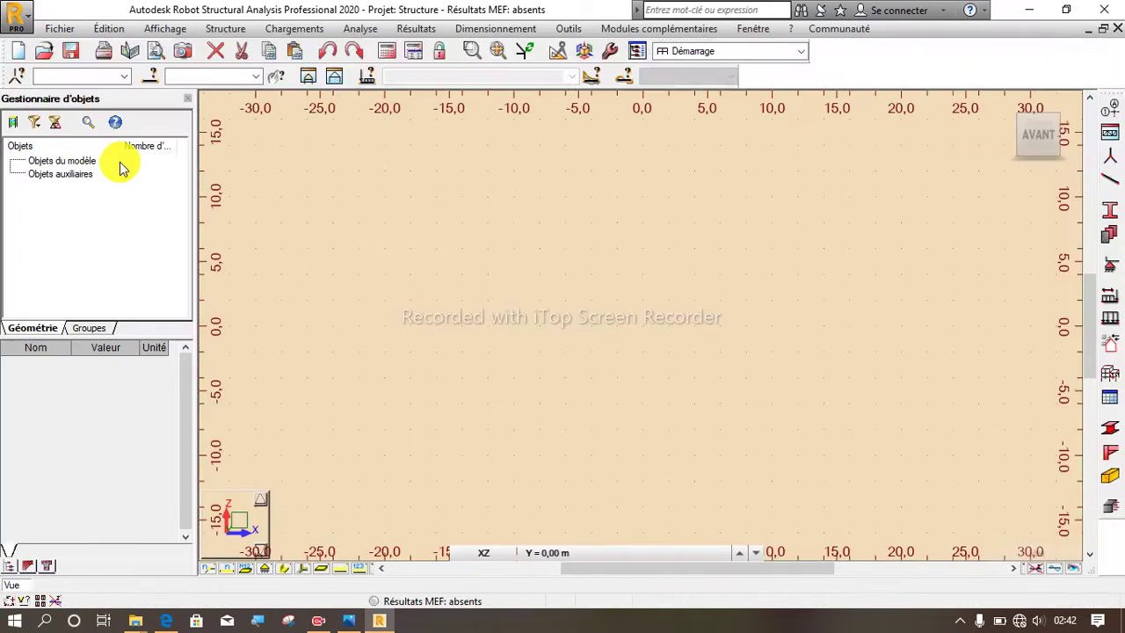
scroll(514, 176, "down", 1)
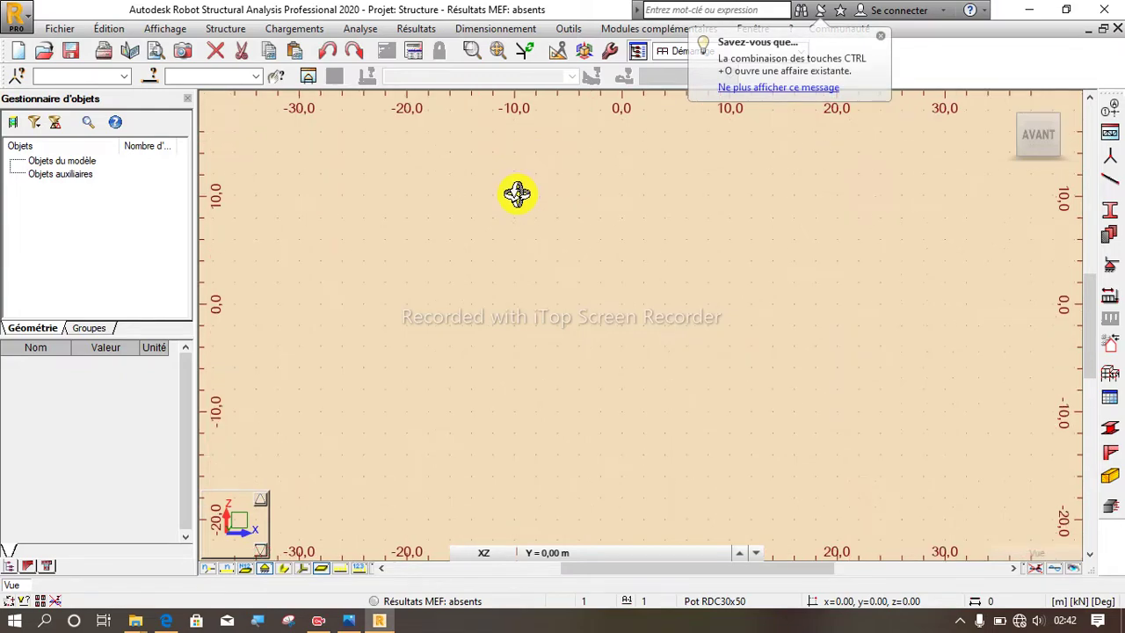
scroll(517, 193, "up", 1)
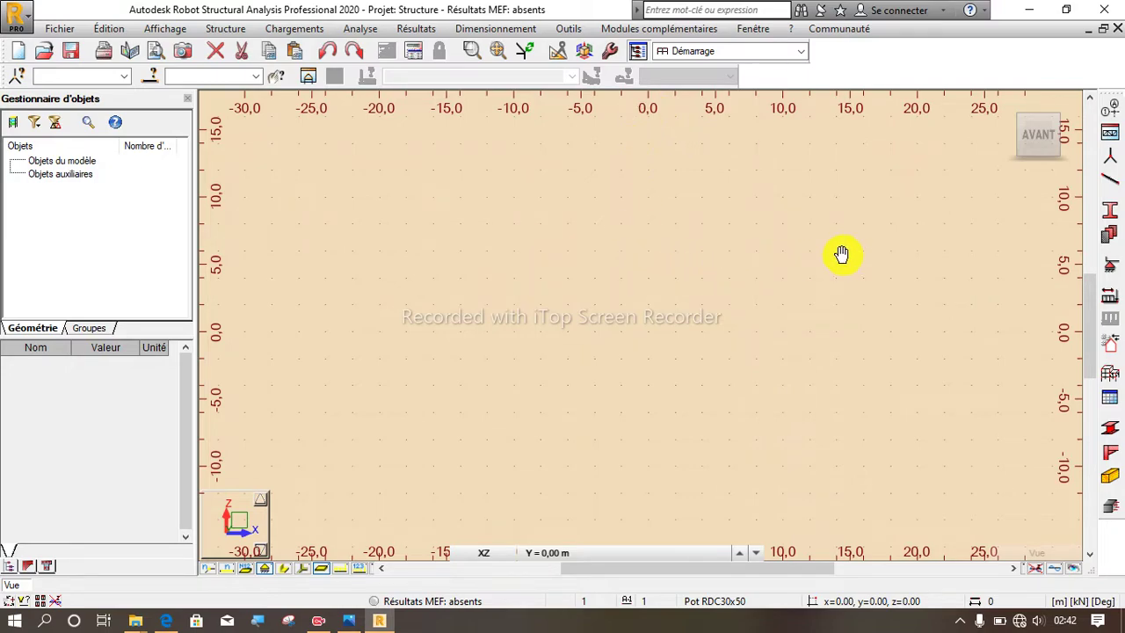
Check the frame's dimensions in the Photos figure, and define Cartesian construction lines along X at 0, 8 and 10 m in Robot
mouse_move(349, 621)
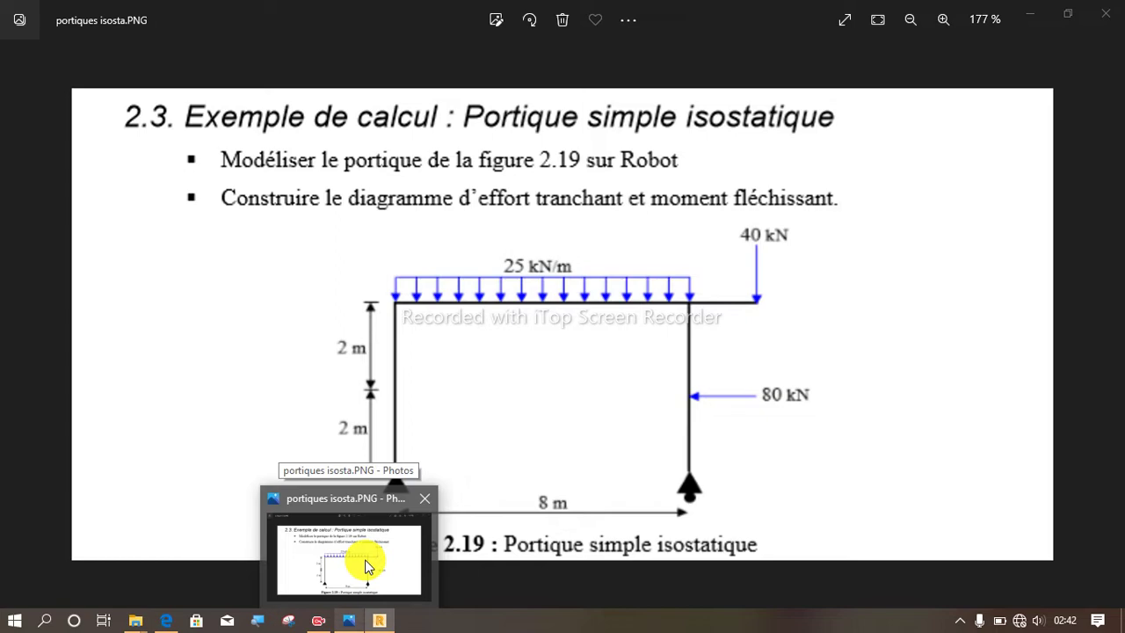
left_click(367, 565)
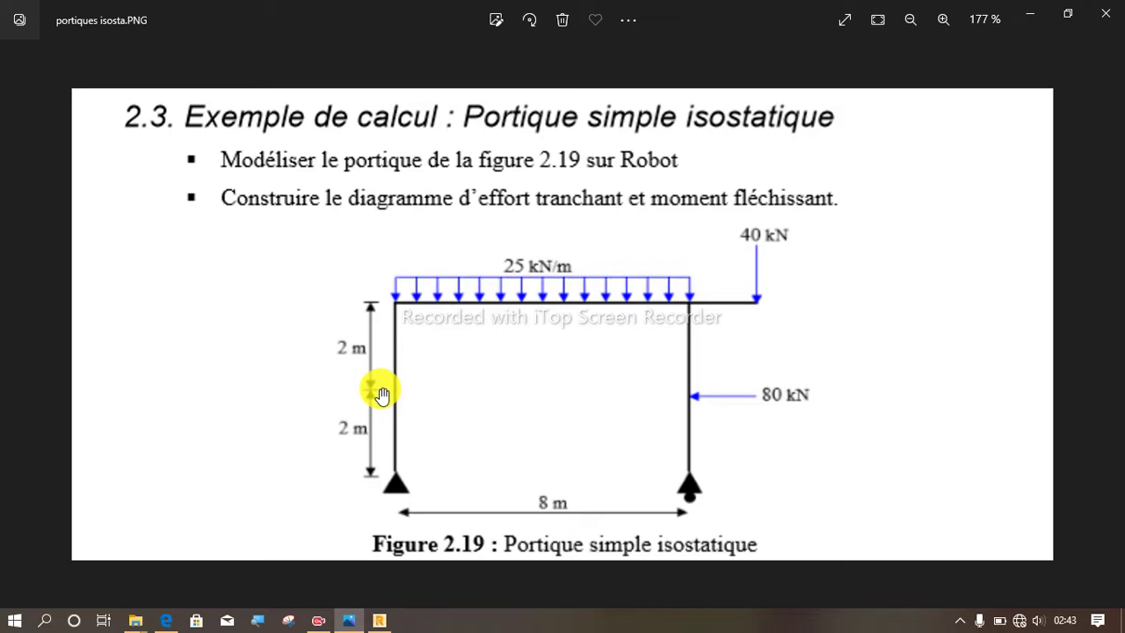
left_click(377, 619)
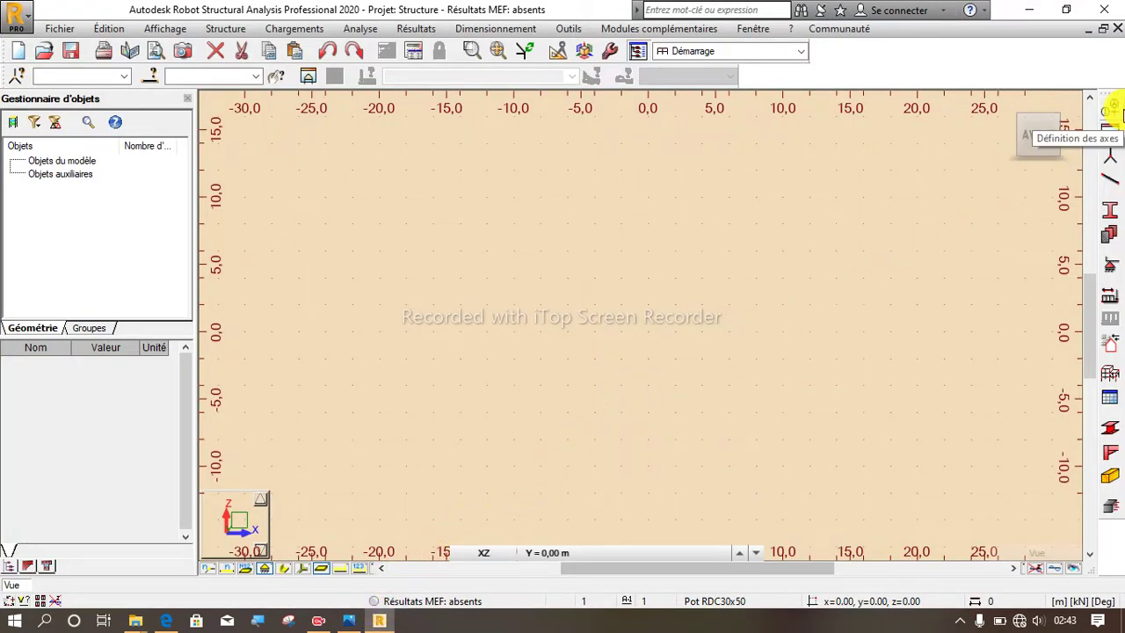
left_click(1114, 112)
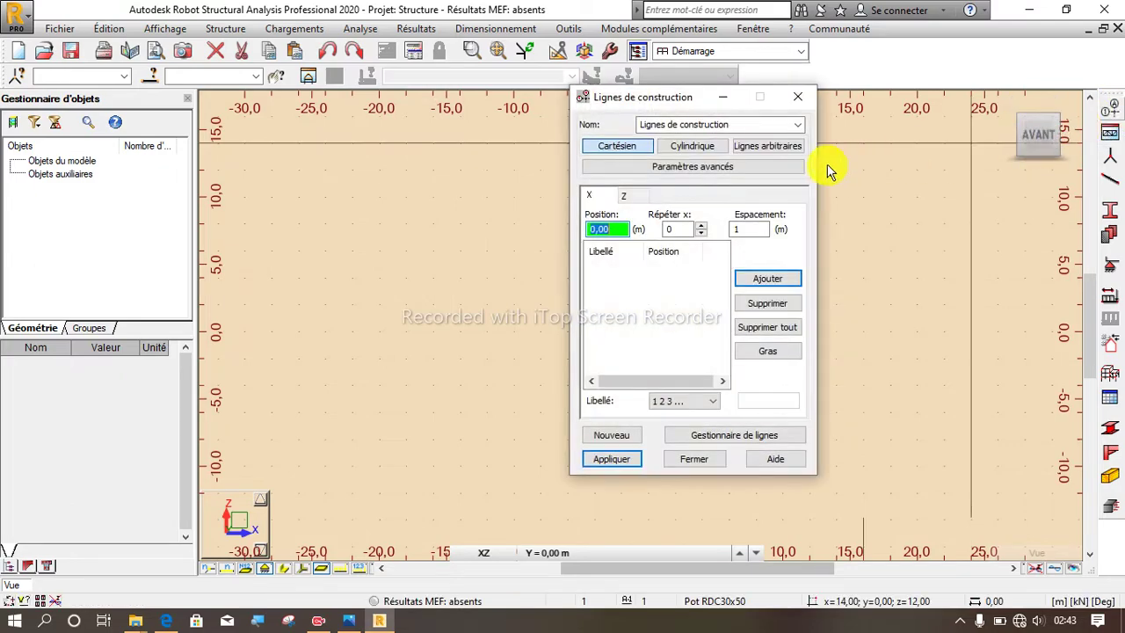
left_click(696, 227)
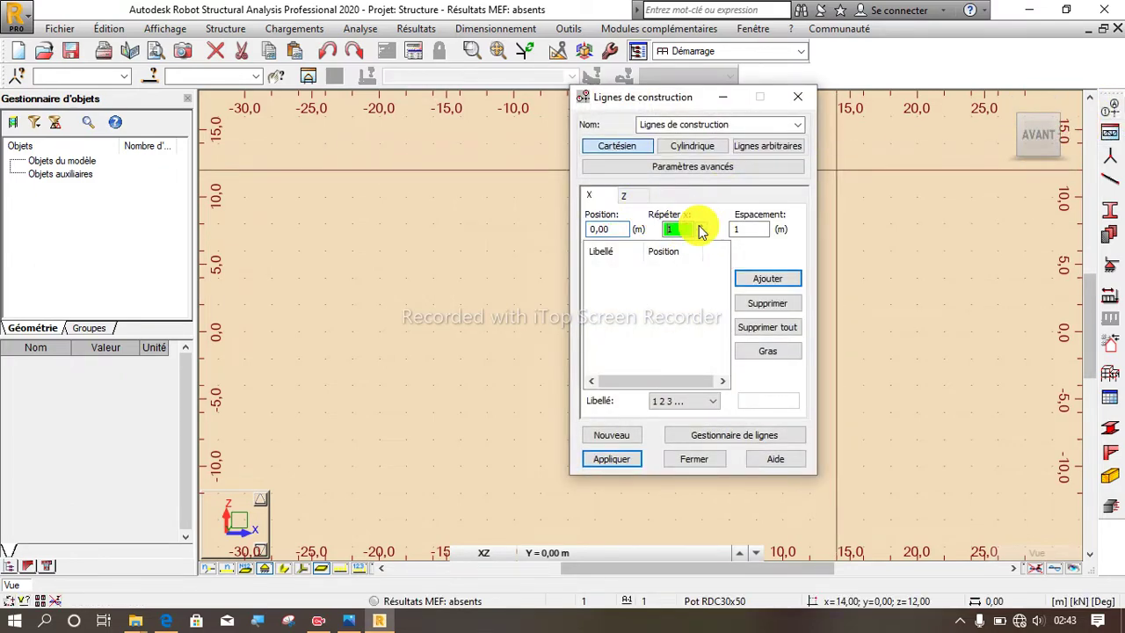
type("1")
key("Tab")
type("8")
left_click(766, 275)
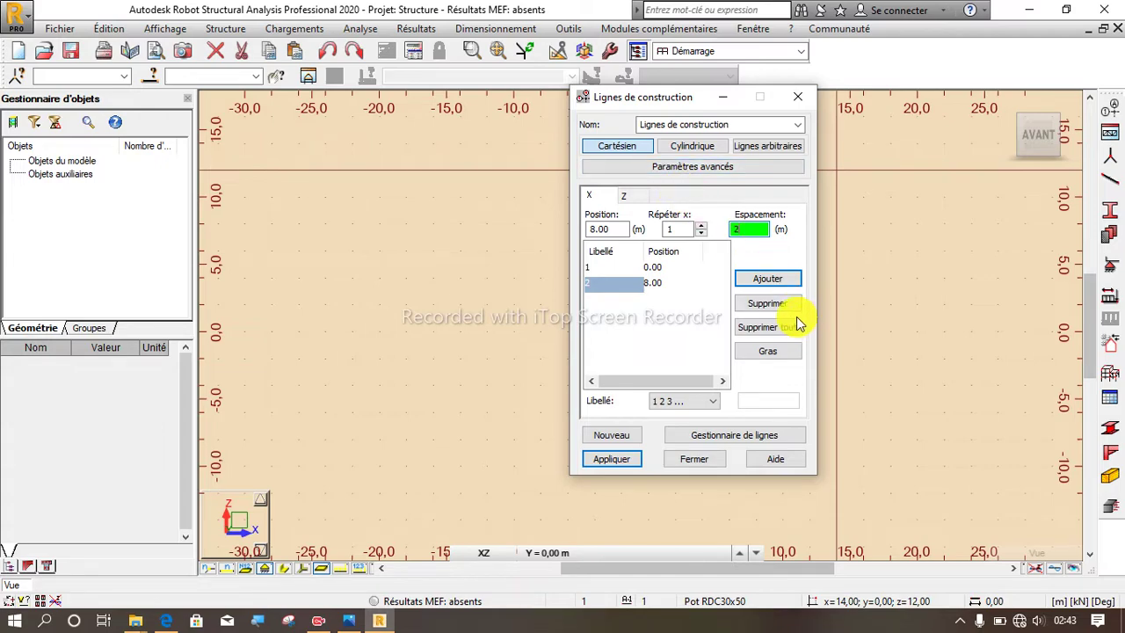
left_click(771, 277)
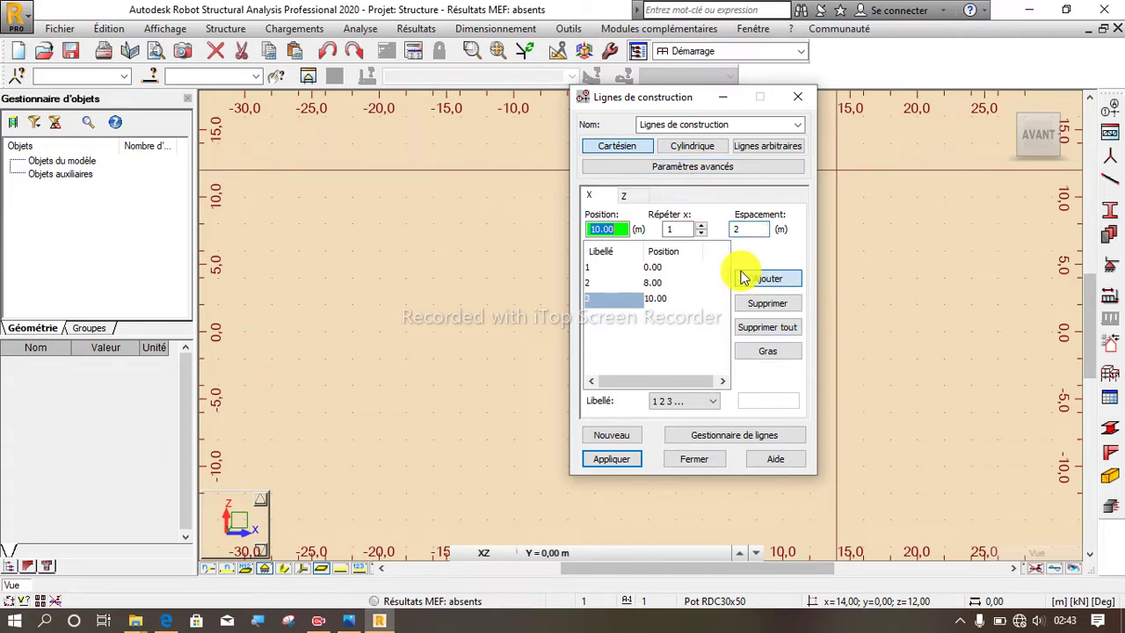
Add Z construction lines from 0 m repeated 2 times at 2 m spacing, and apply the grid
left_click(626, 196)
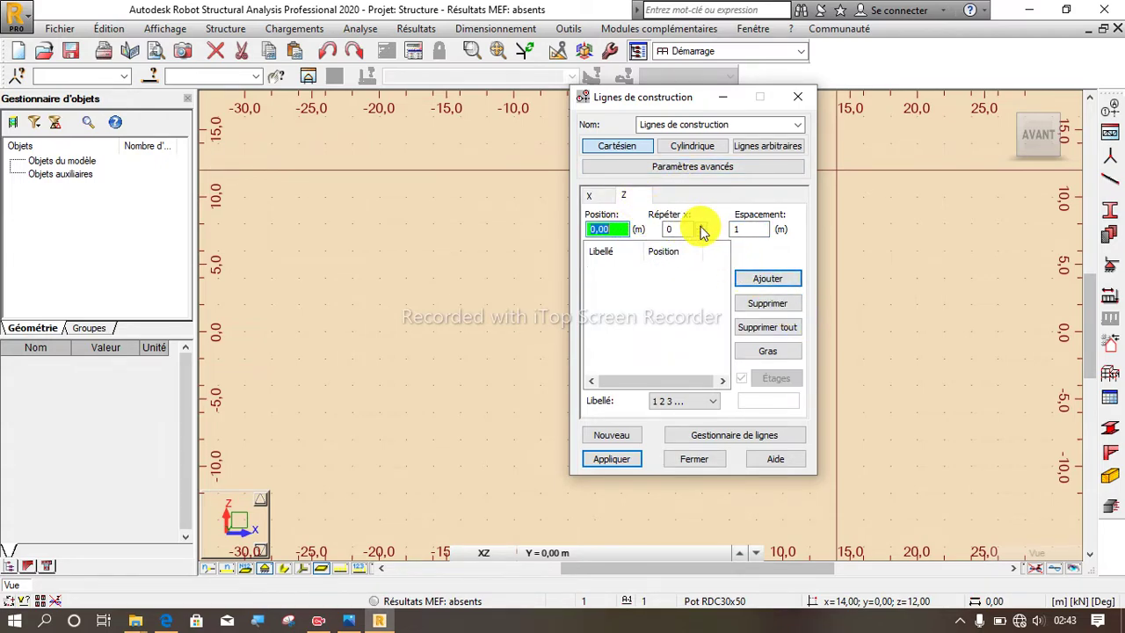
left_click(695, 230)
type("1")
key("Tab")
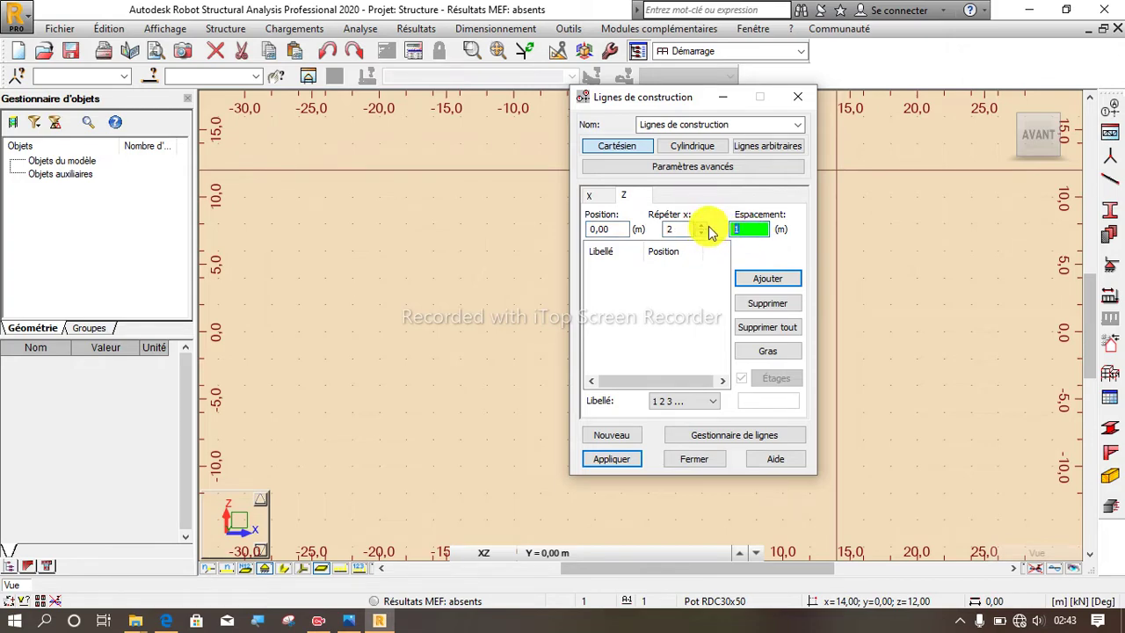
type("2")
left_click(767, 277)
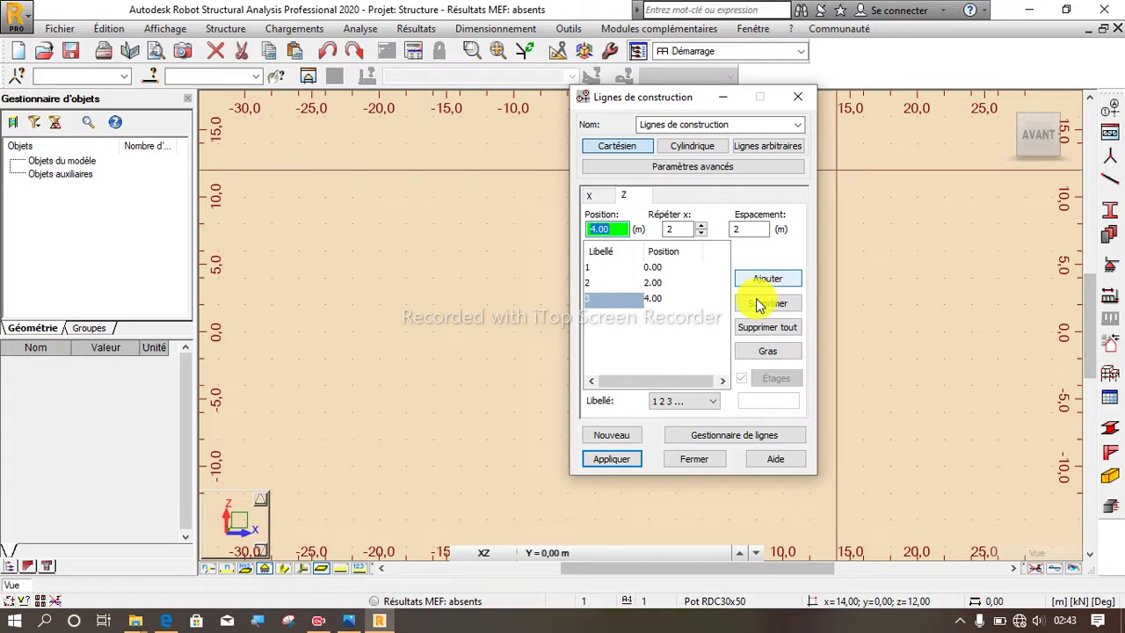
left_click(618, 464)
left_click(688, 460)
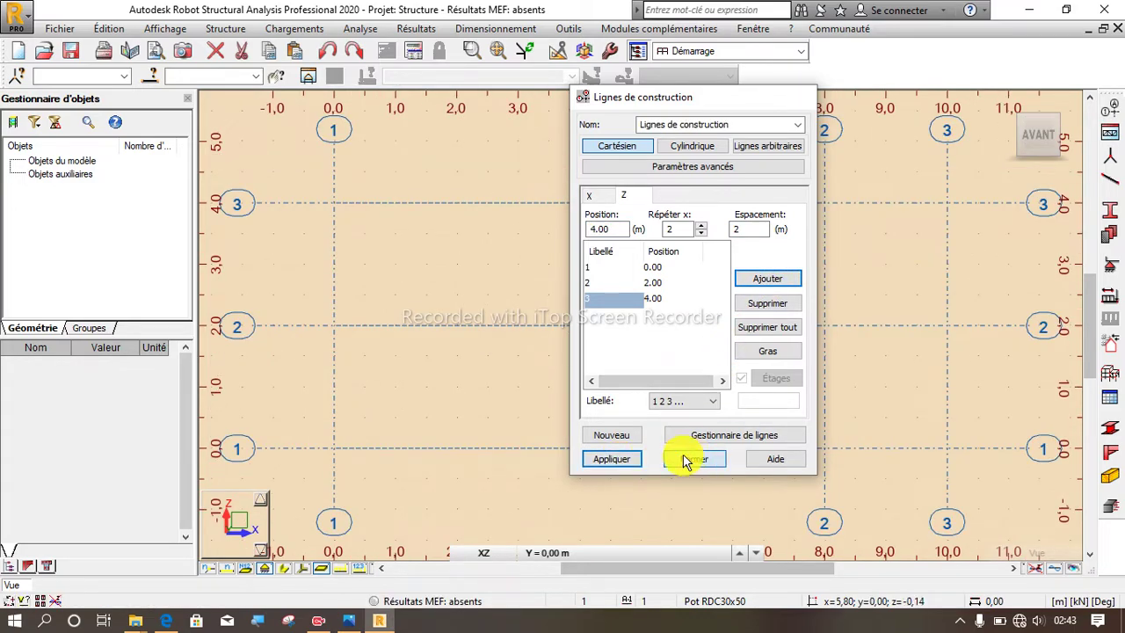
scroll(438, 301, "down", 2)
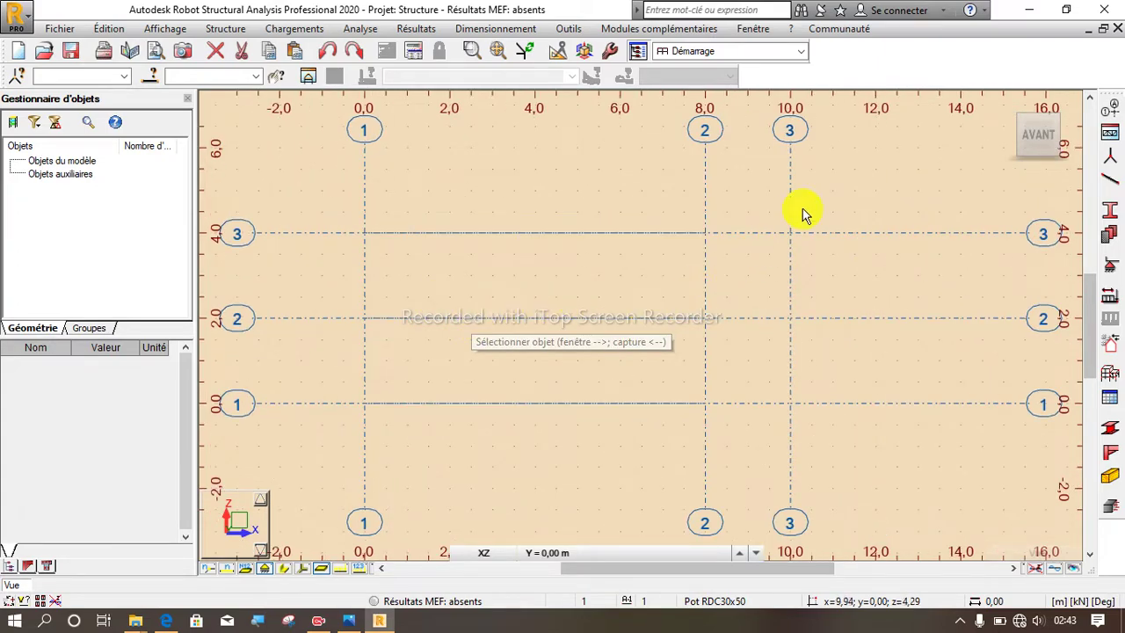
Draw the left column as a bar from (0, 0) to (0, 4)
left_click(1113, 188)
left_click_drag(670, 95, 904, 116)
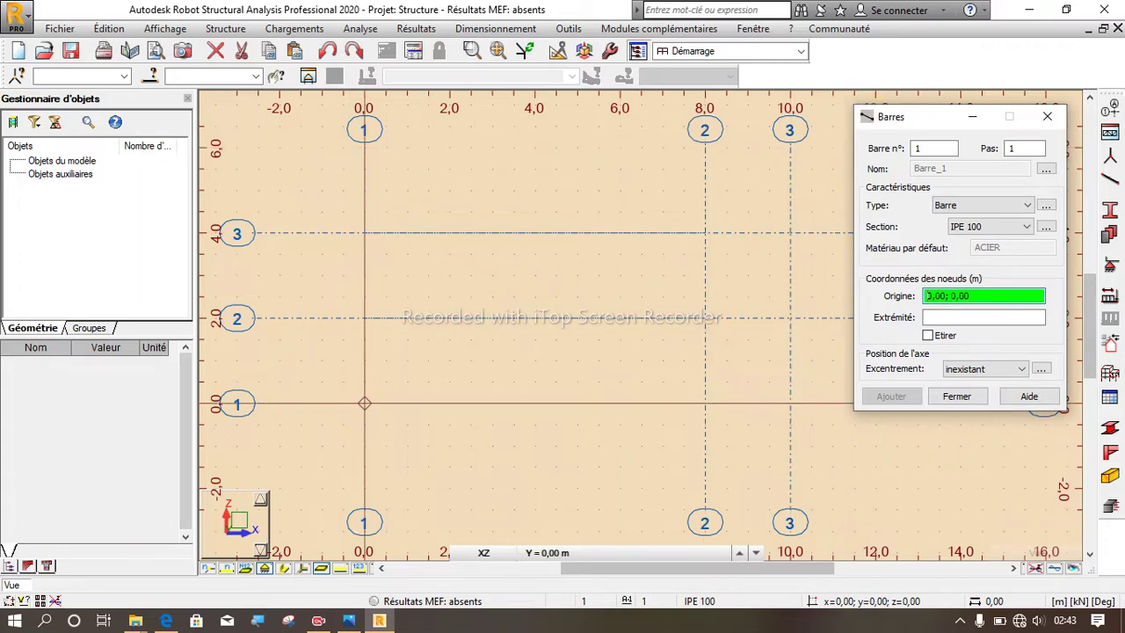
left_click(364, 403)
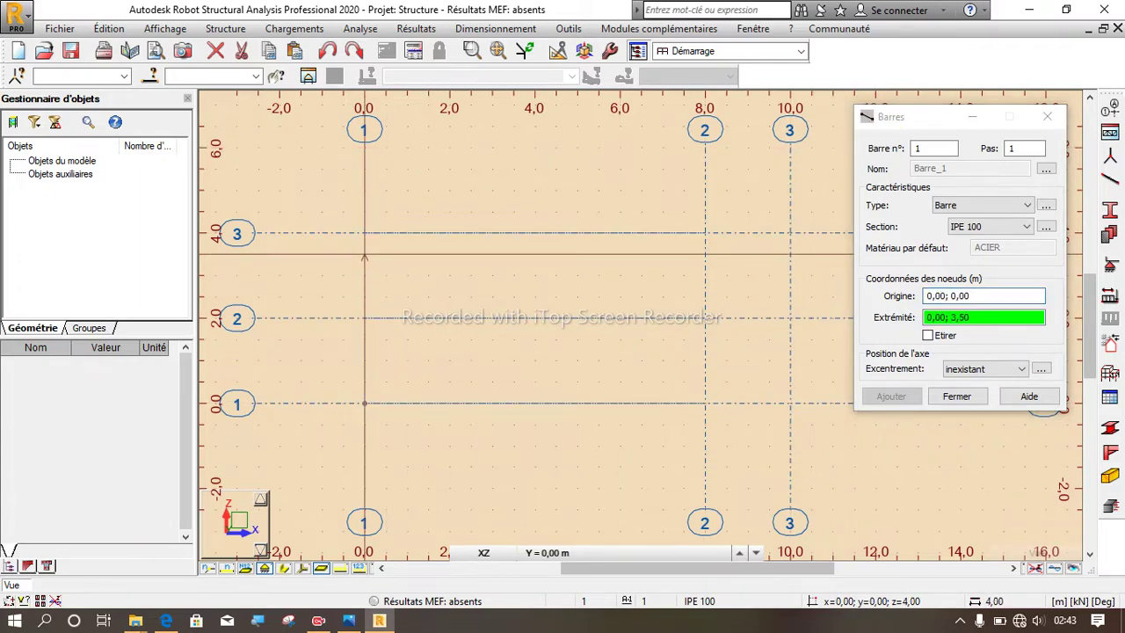
left_click(364, 233)
Draw the top beam bar from (0, 4) to (8, 4) and its overhang bar from (8, 4) to (10, 4)
left_click(364, 233)
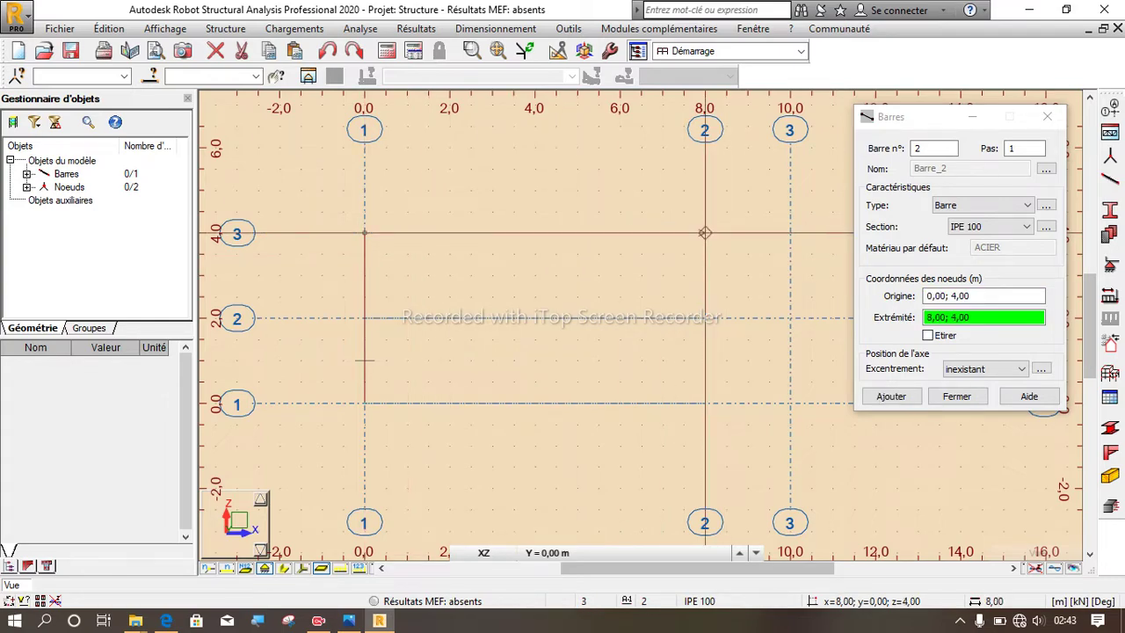
left_click(704, 233)
left_click(704, 233)
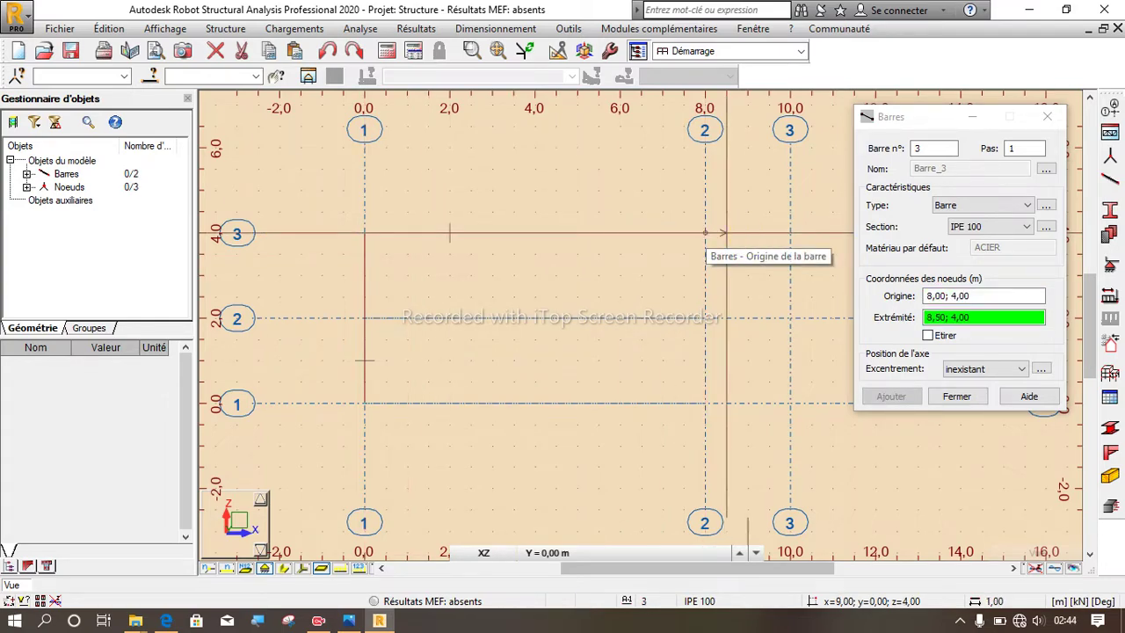
left_click(789, 232)
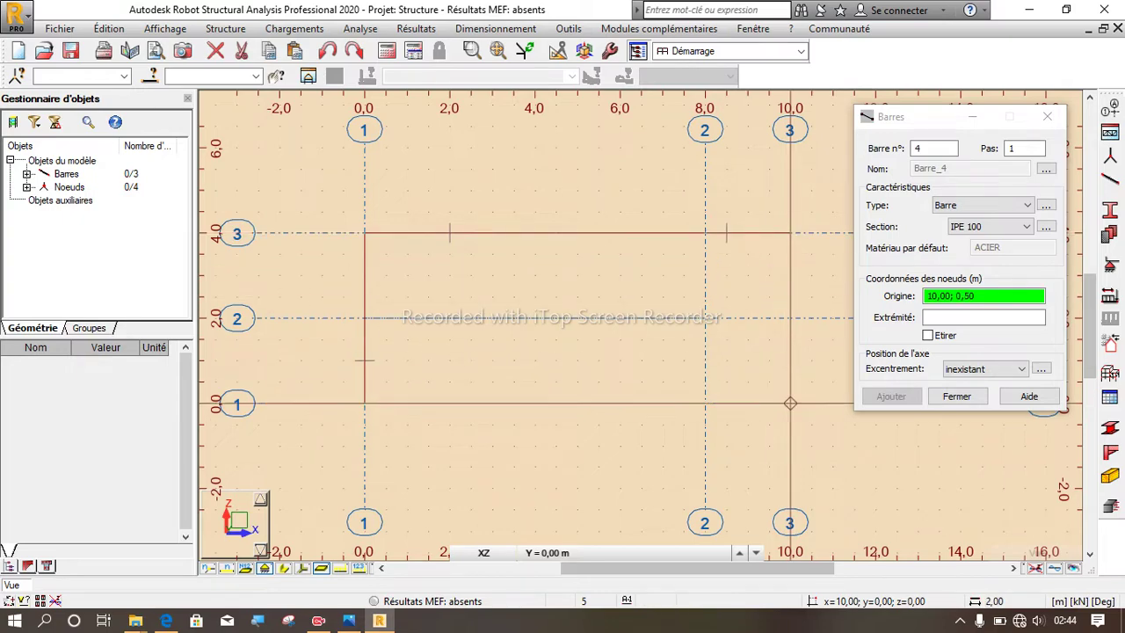
Check the right column in the Photos figure, and draw it in Robot as a bar between (8, 4) and (8, 0)
left_click(347, 620)
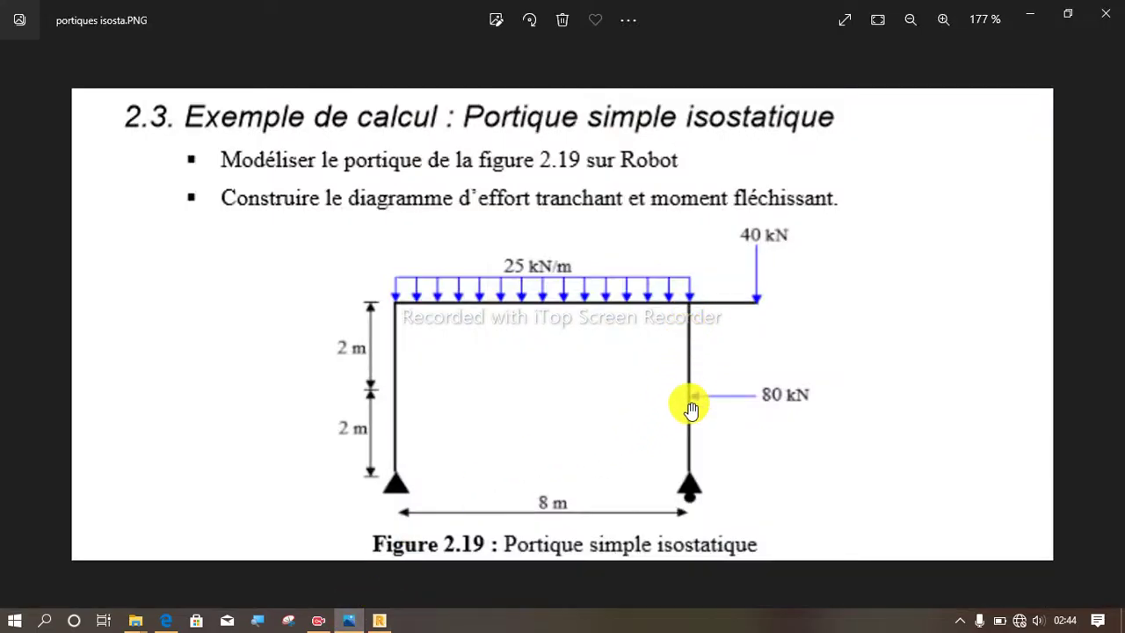
left_click(379, 619)
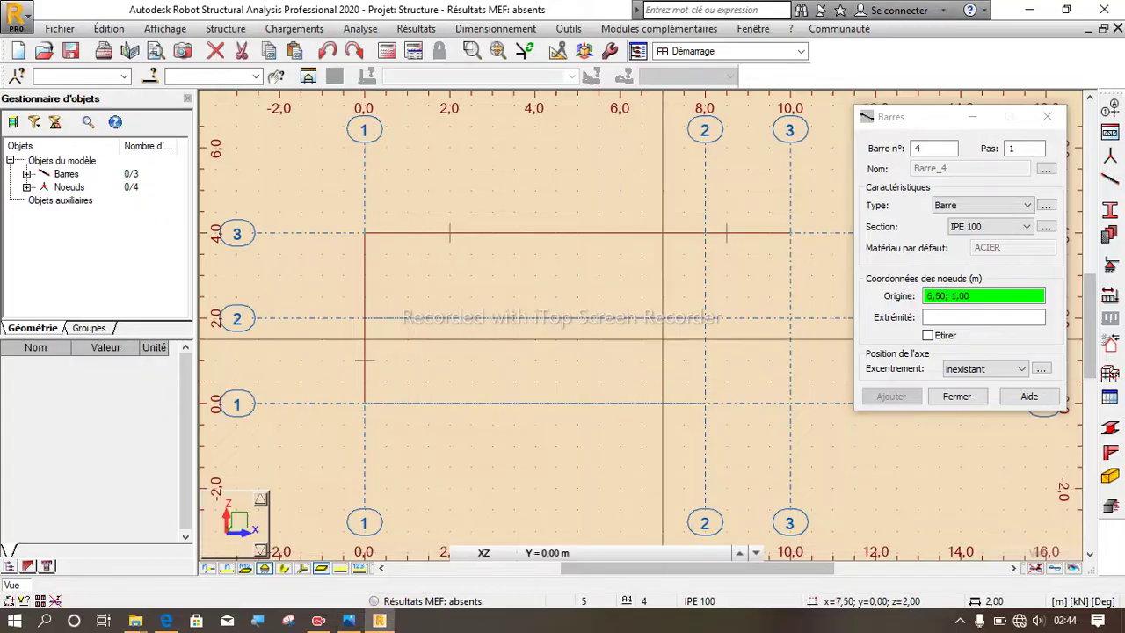
left_click(705, 402)
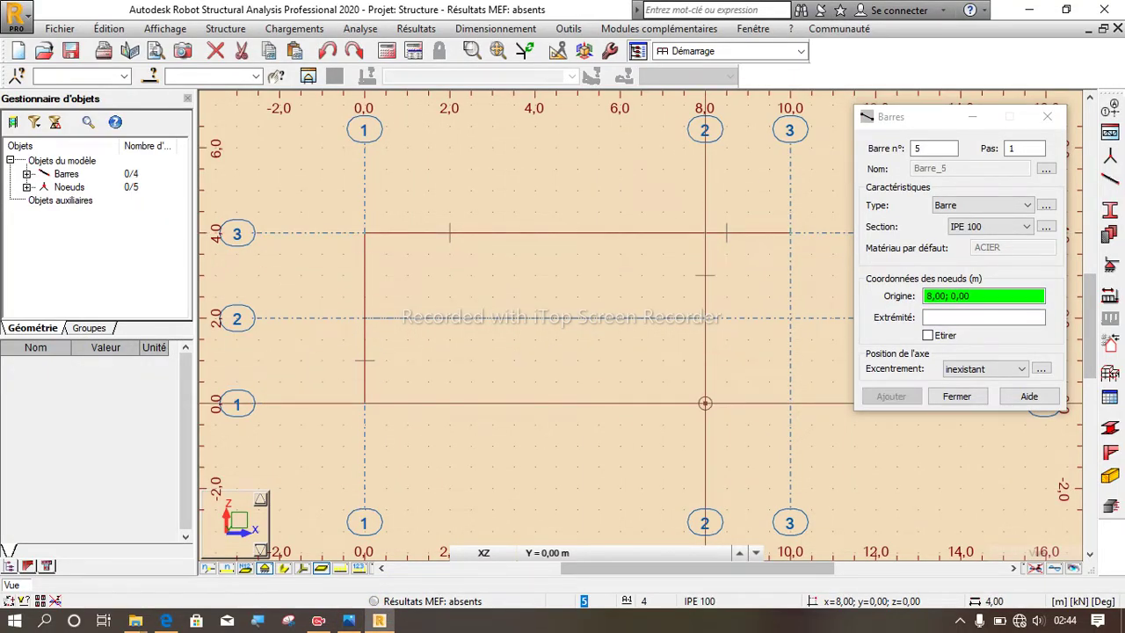
left_click(936, 401)
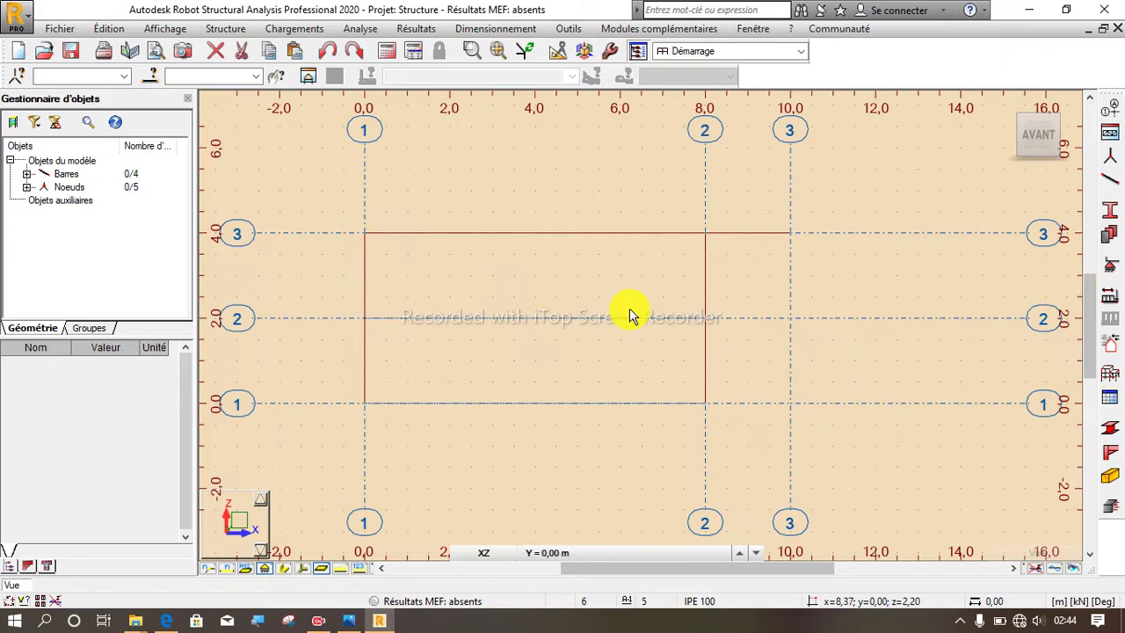
Check the supports in the Photos figure, and assign Appui simple to the left column's base and Rotule to the right column's base in Robot
left_click(349, 620)
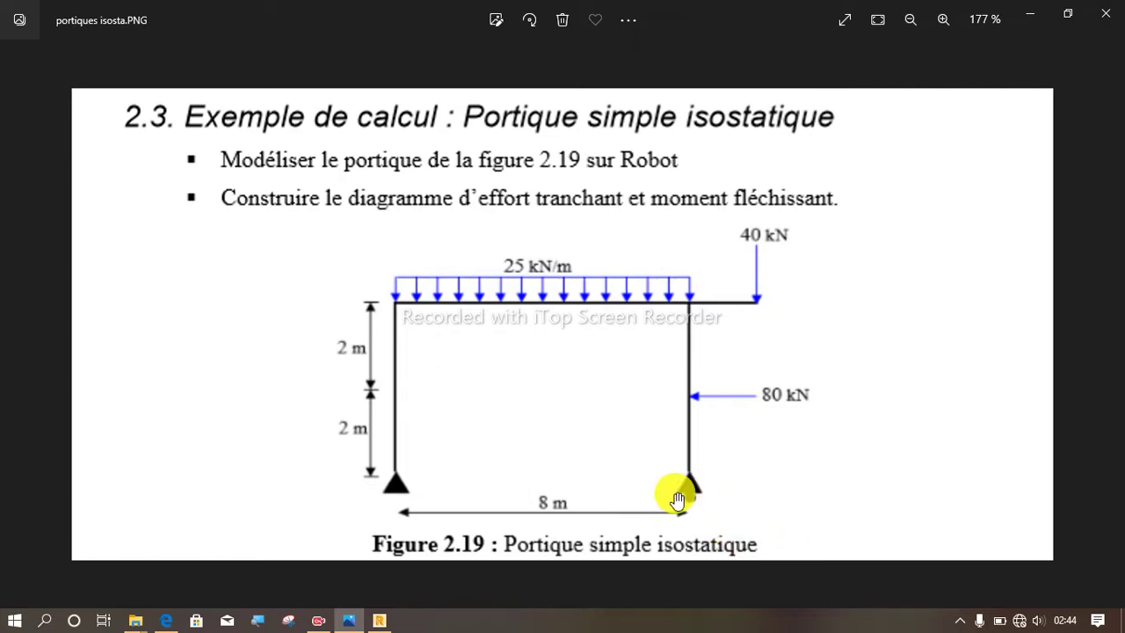
left_click(380, 621)
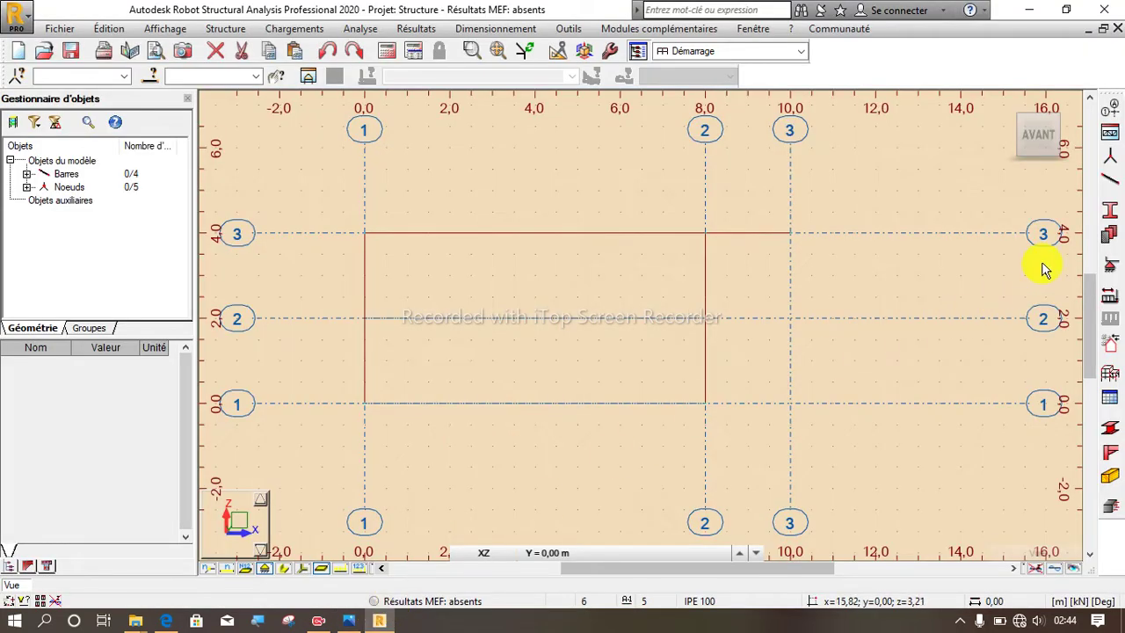
left_click(1107, 265)
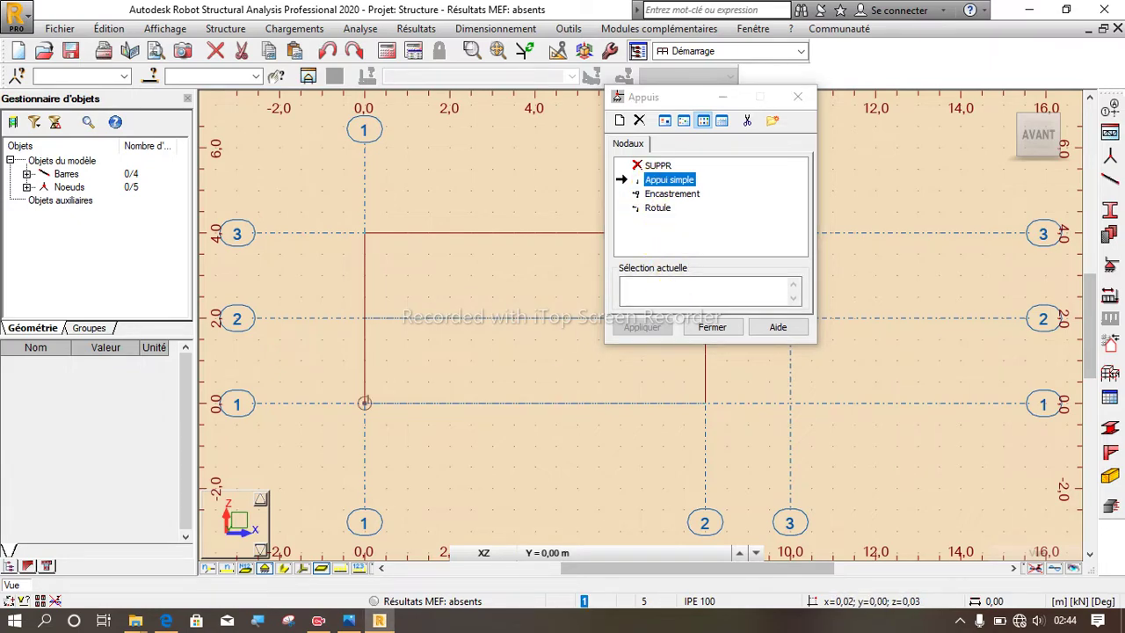
left_click(657, 207)
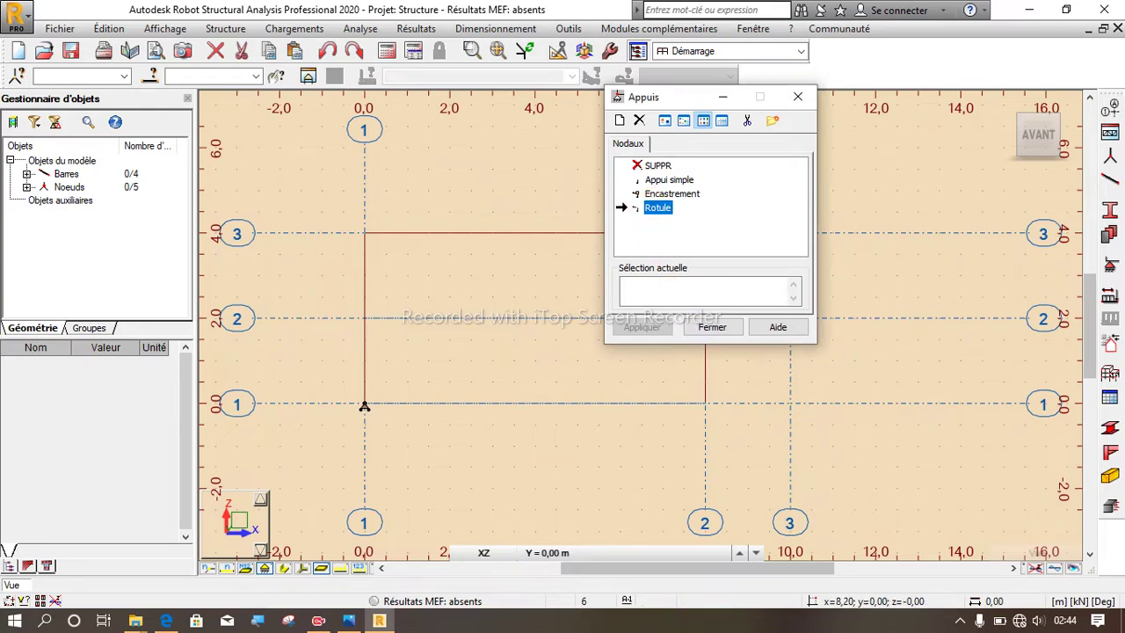
left_click(704, 406)
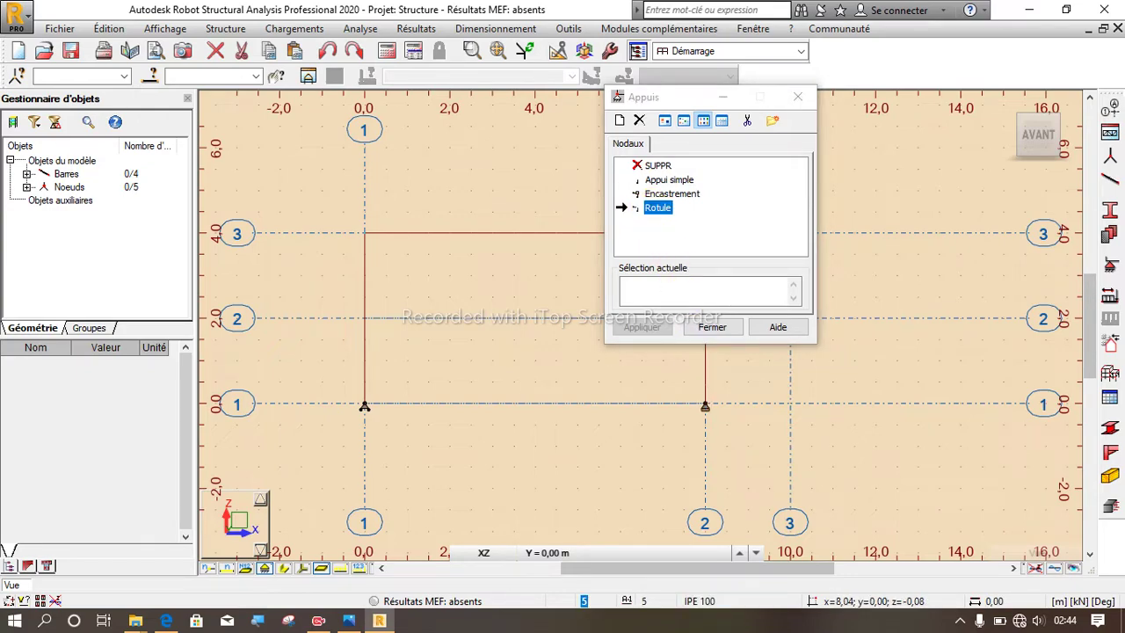
left_click(721, 327)
scroll(647, 387, "down", 1)
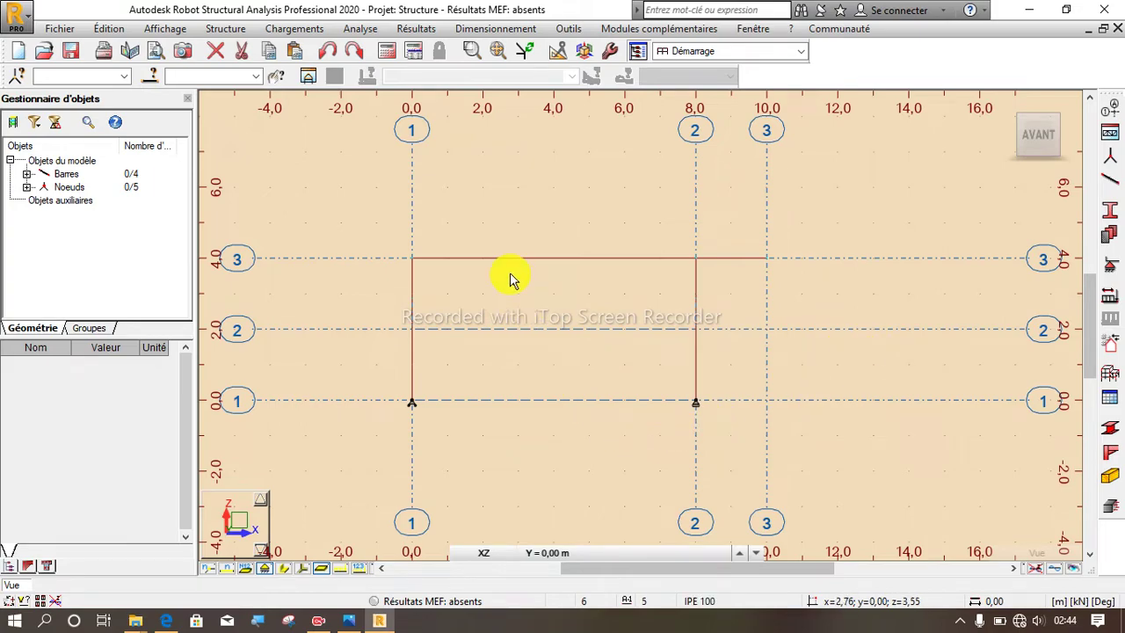
scroll(512, 279, "down", 1)
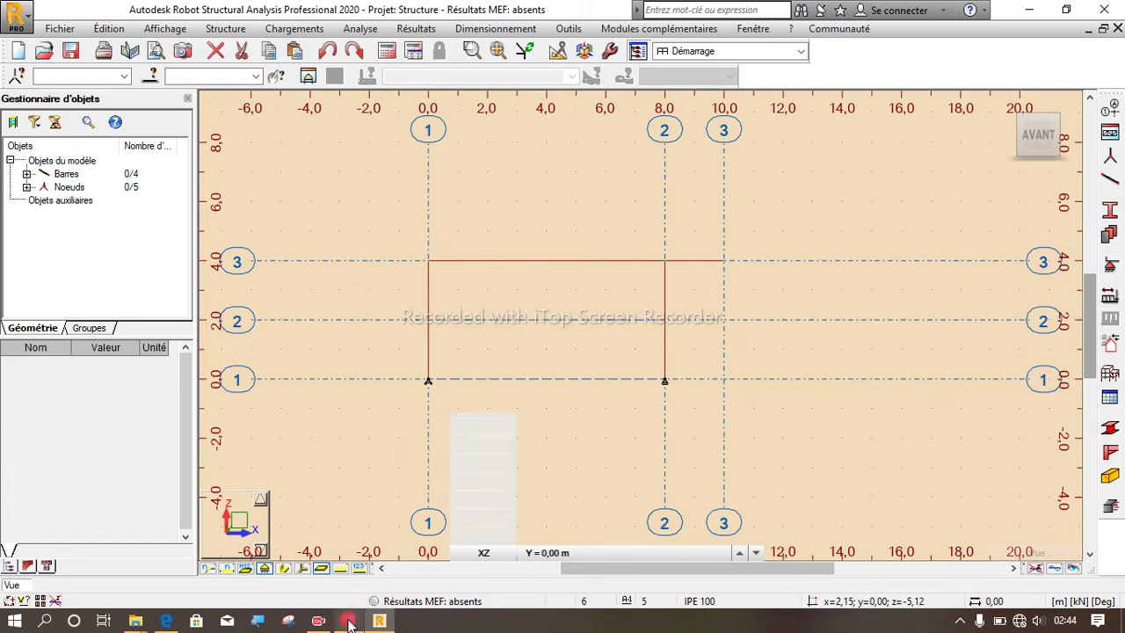
Check the loads in the Photos figure, and add a load case named G with nature permanente in Robot
left_click(348, 621)
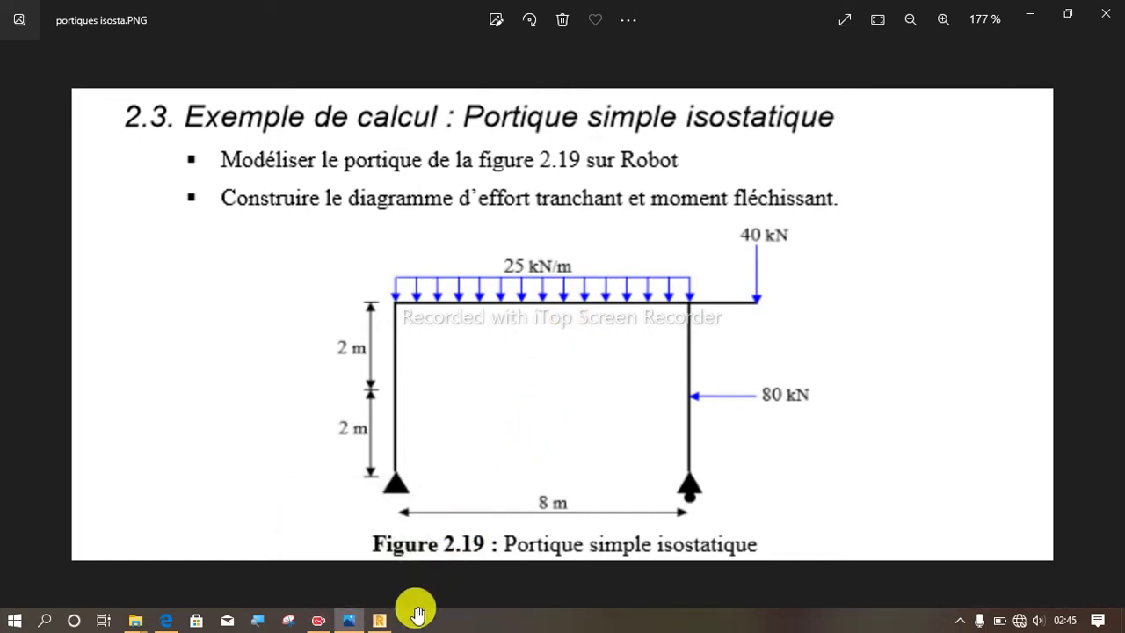
left_click(380, 620)
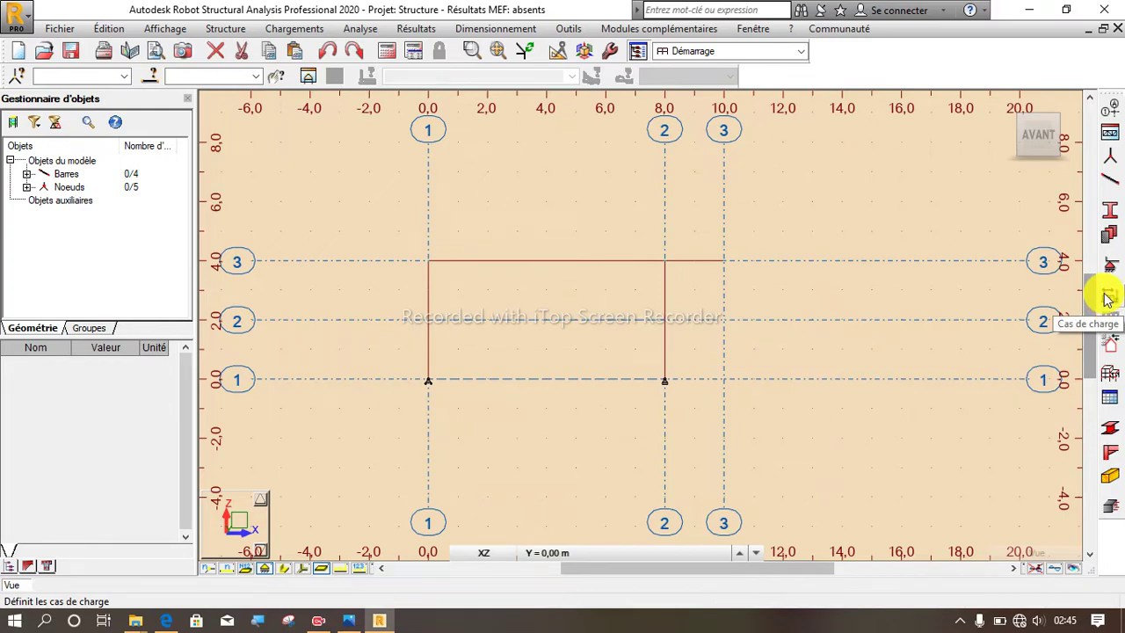
left_click(1108, 297)
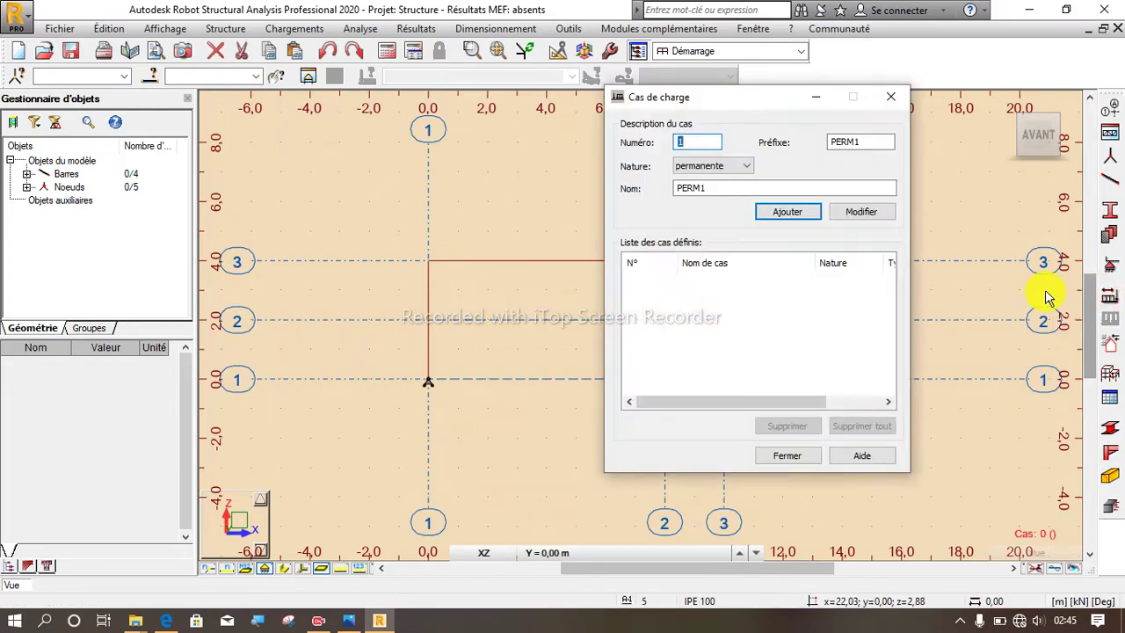
double_click(703, 188)
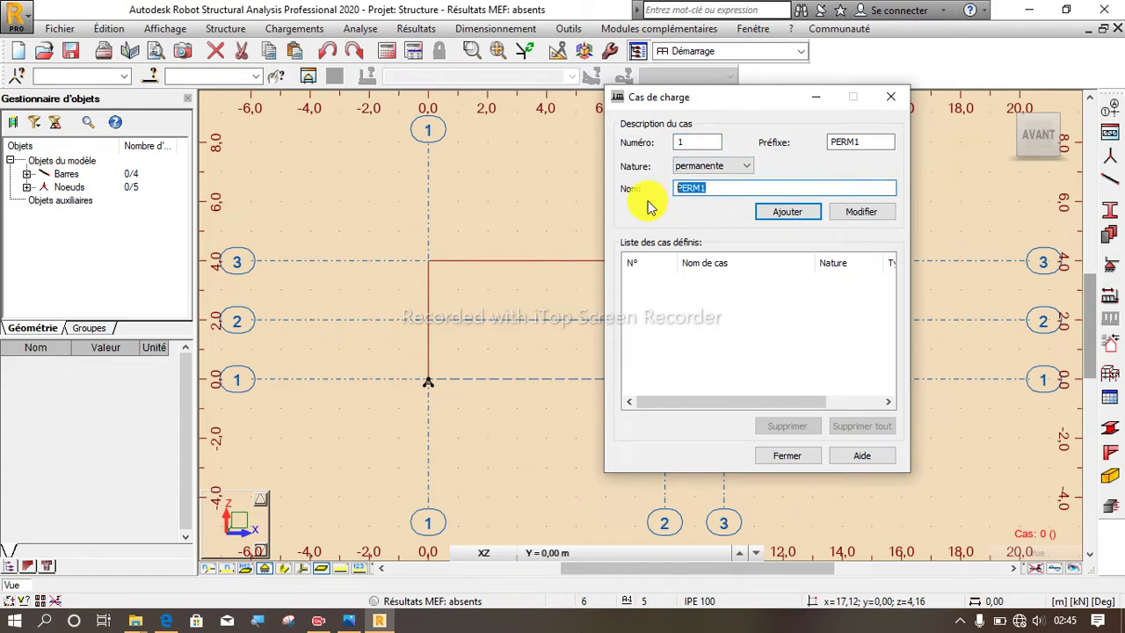
type("Q")
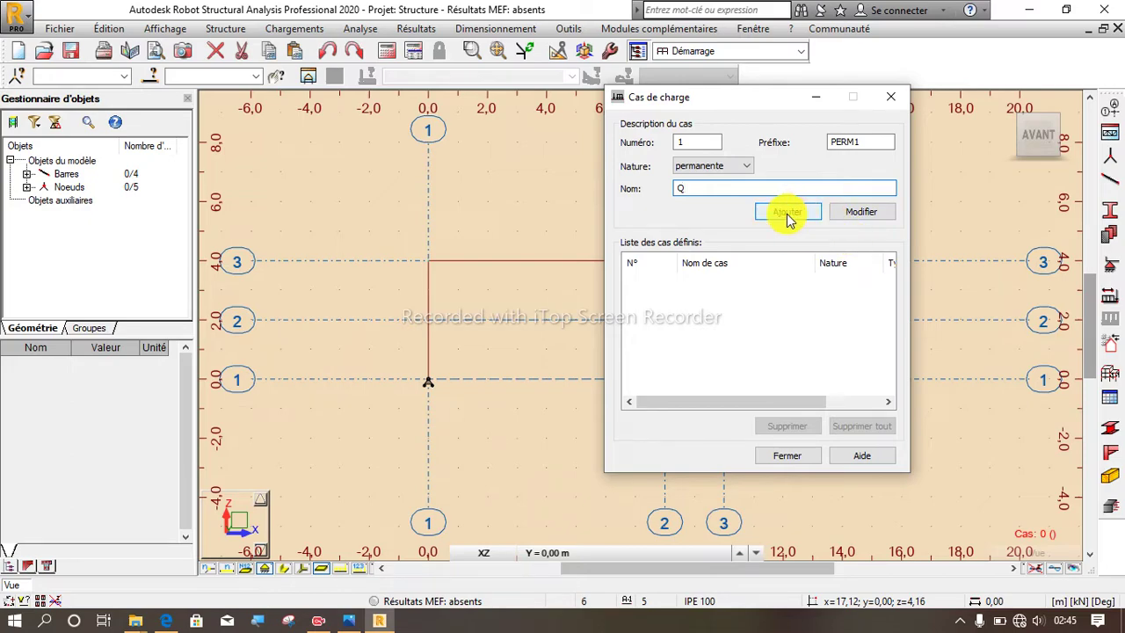
left_click_drag(701, 192, 651, 200)
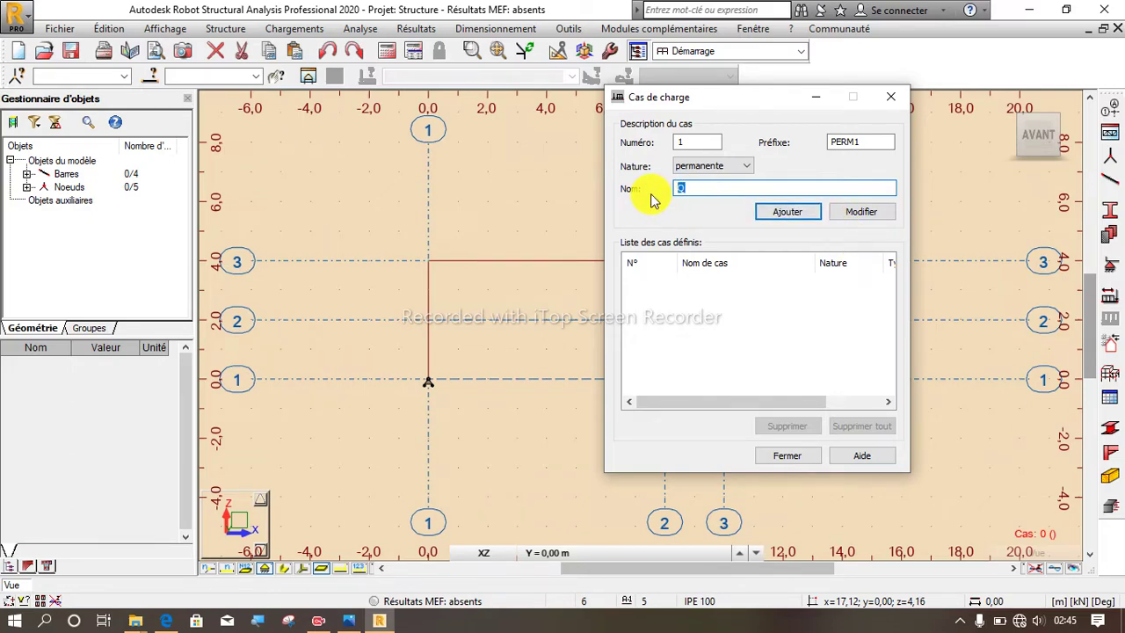
type("G")
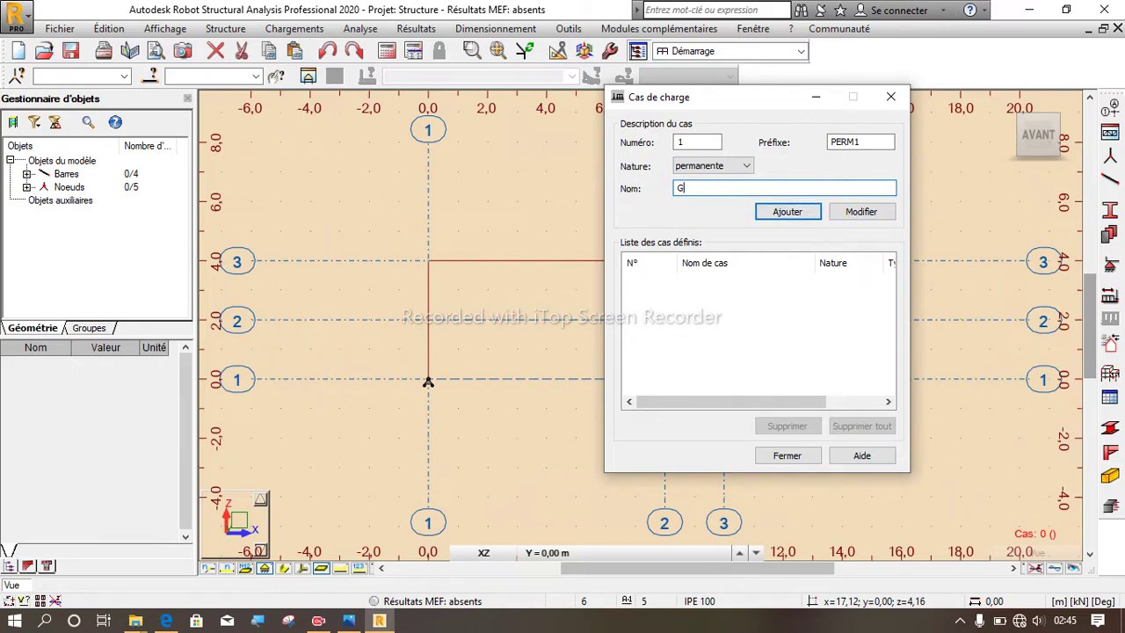
left_click(774, 213)
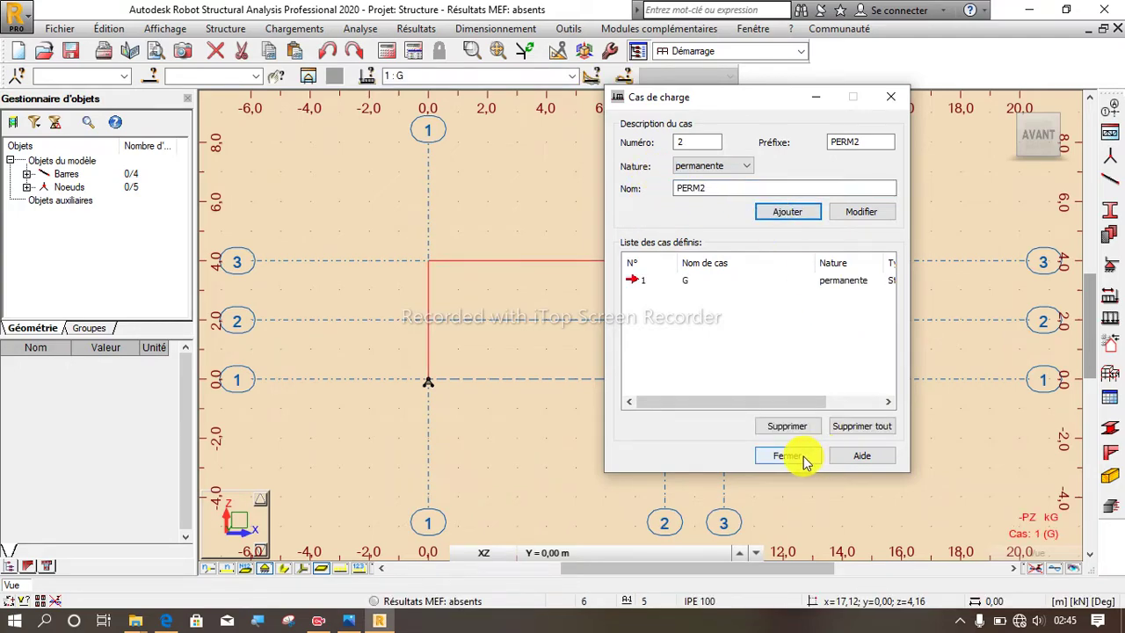
left_click(784, 455)
scroll(498, 378, "down", 1)
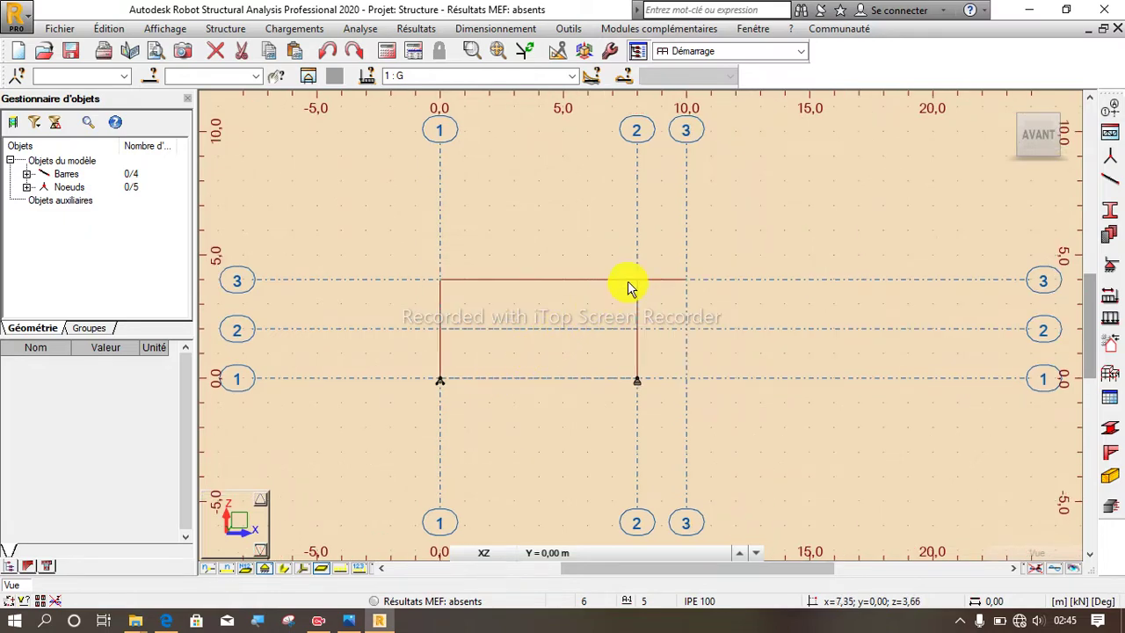
Check the distributed load in the Photos figure, and apply a uniform Z load of -25 kN/m to the 8 m top beam in Robot
left_click(1111, 323)
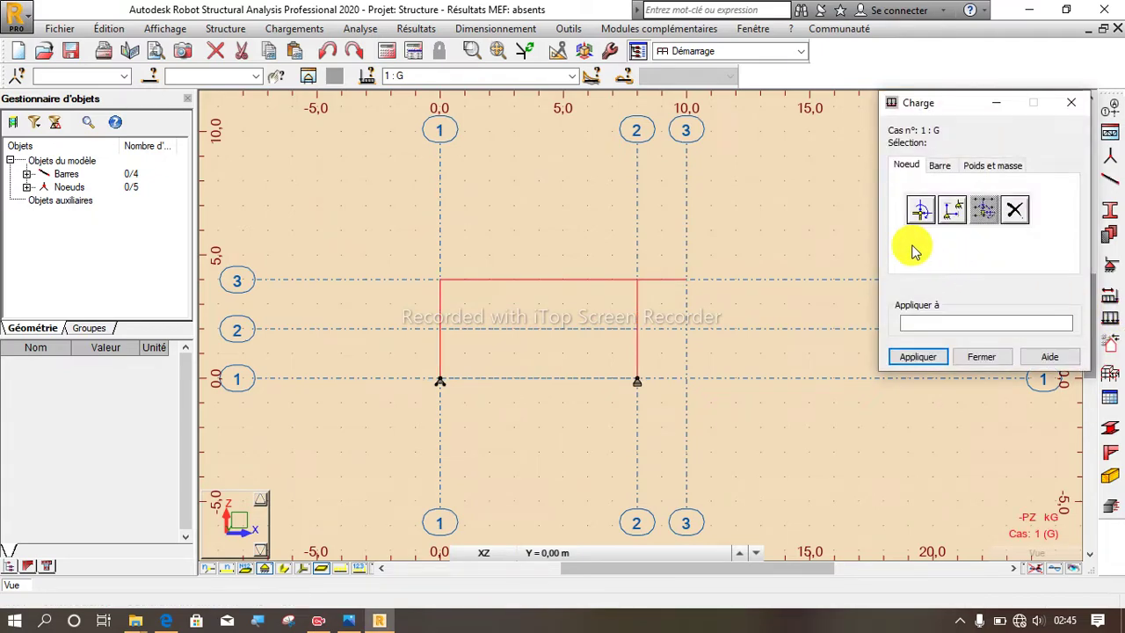
left_click(349, 620)
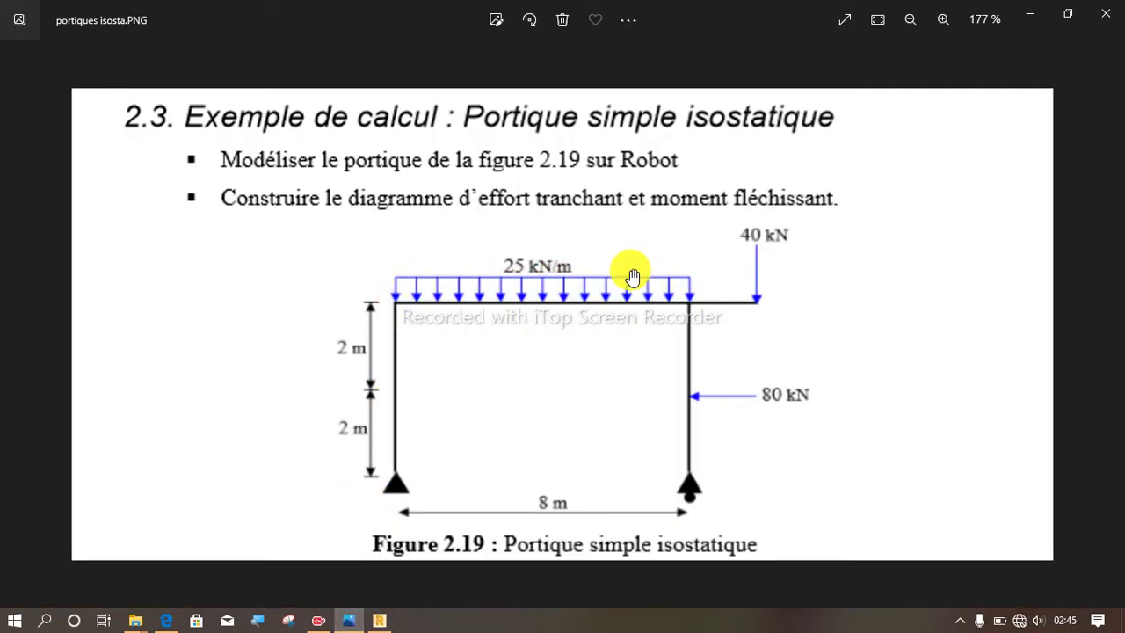
left_click(378, 620)
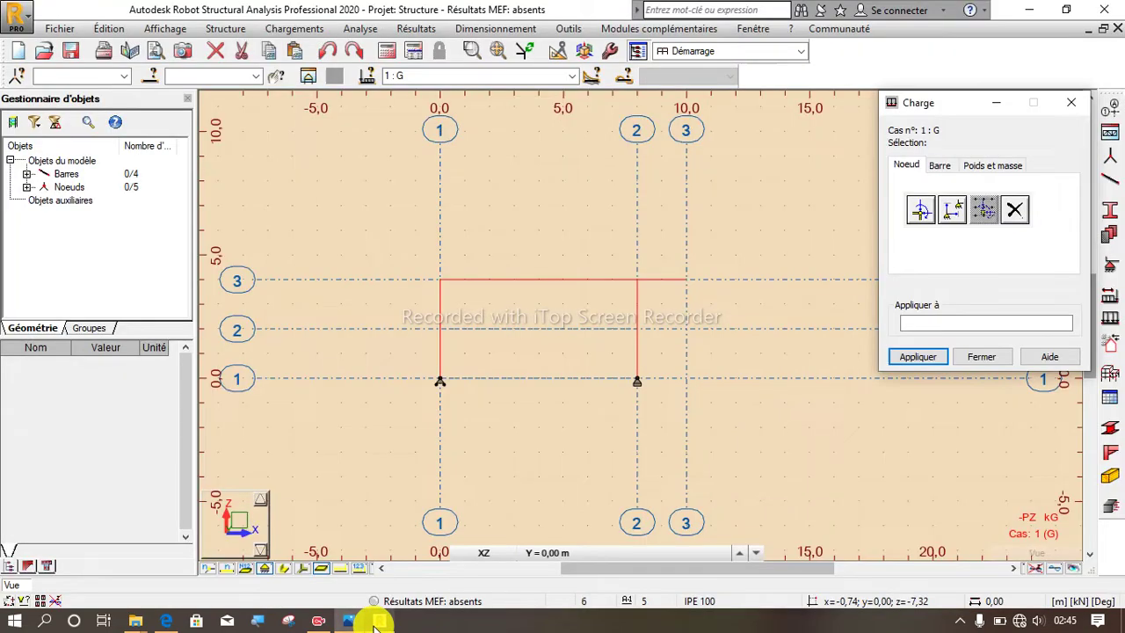
left_click(939, 169)
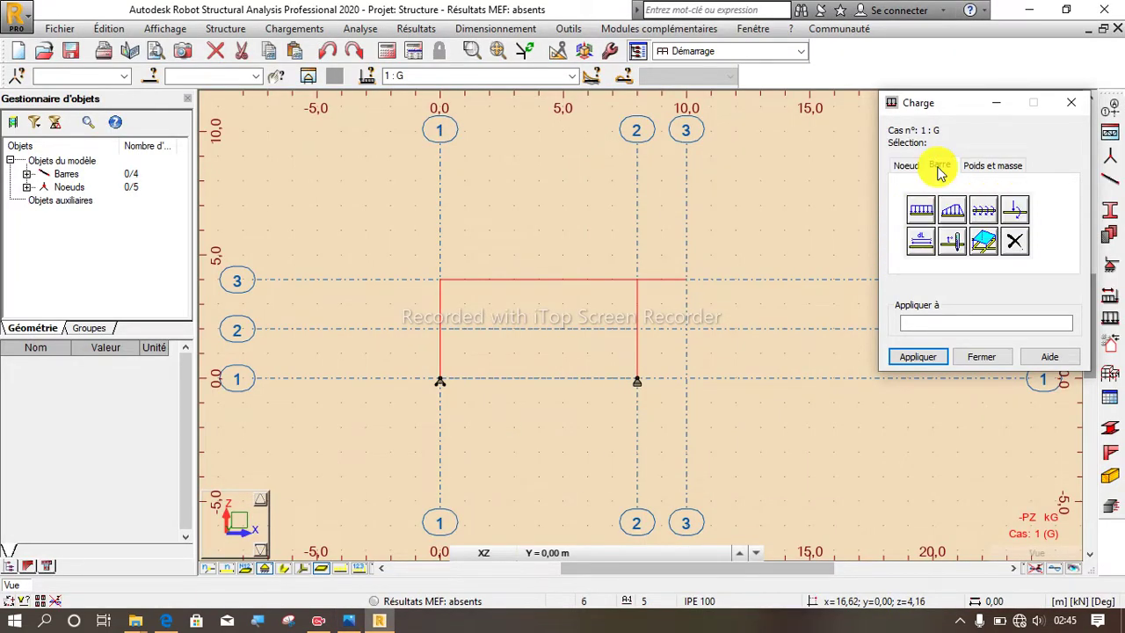
left_click(928, 211)
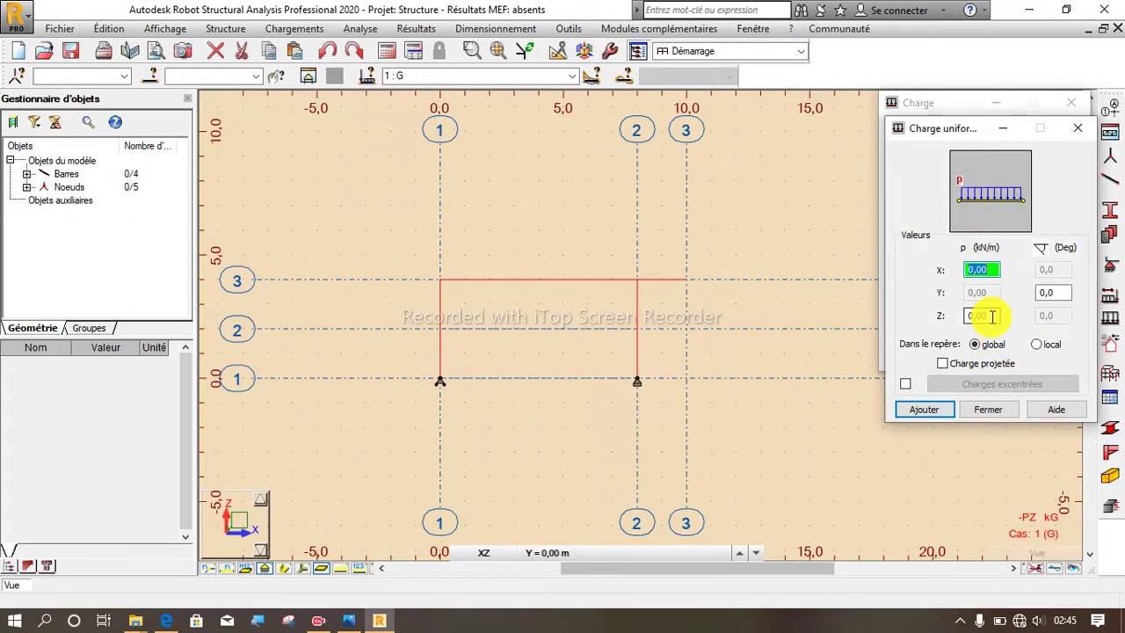
left_click(991, 317)
type("-25")
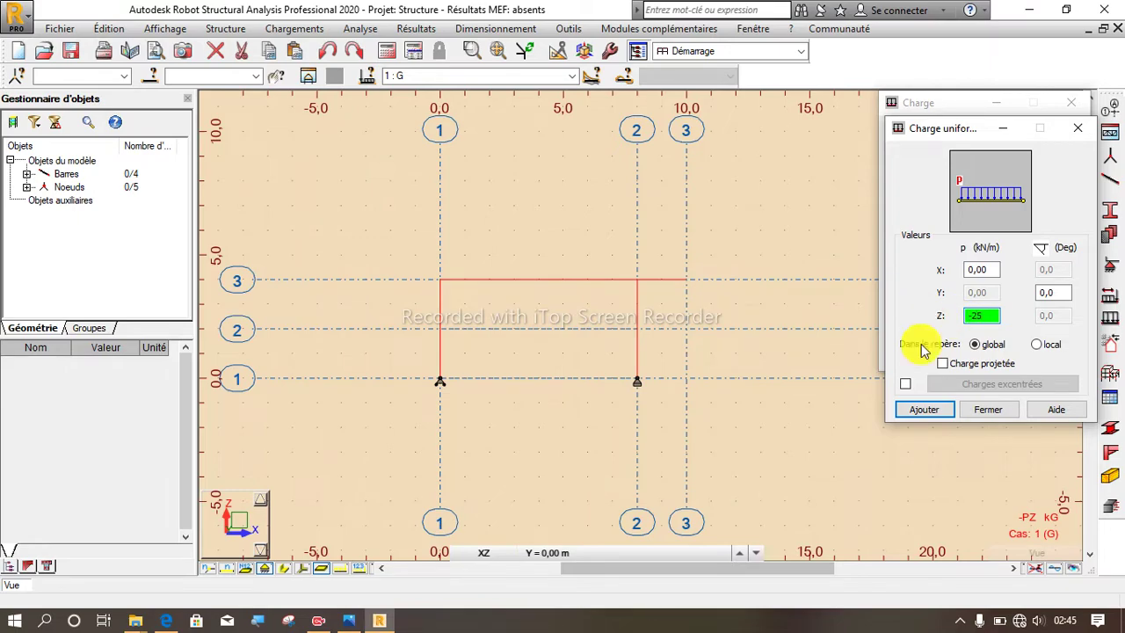
left_click(356, 622)
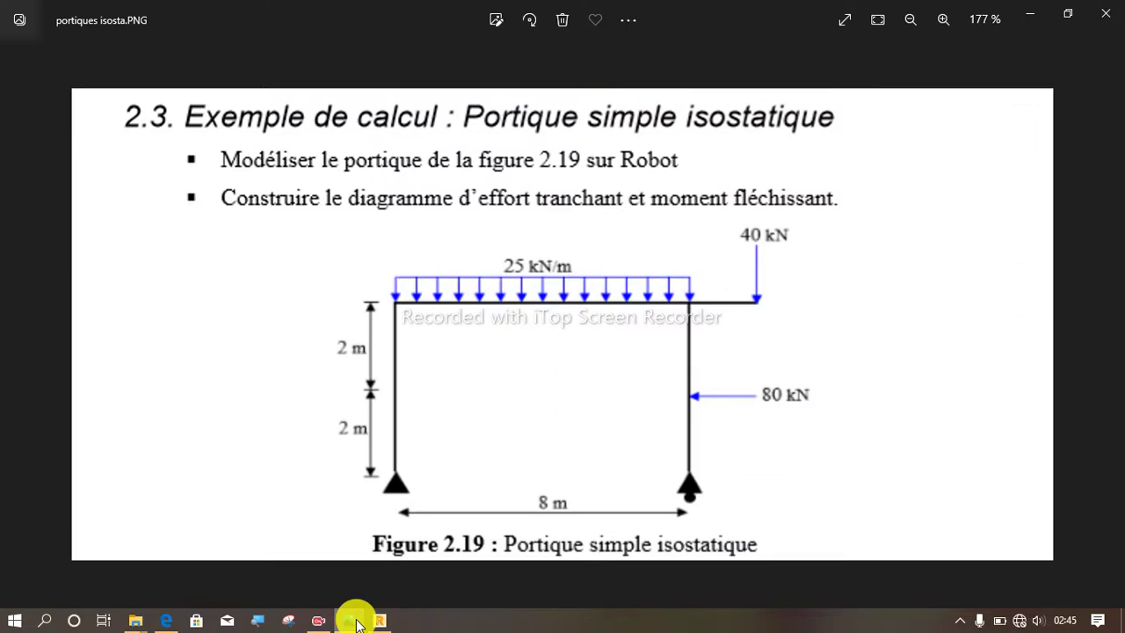
left_click(351, 621)
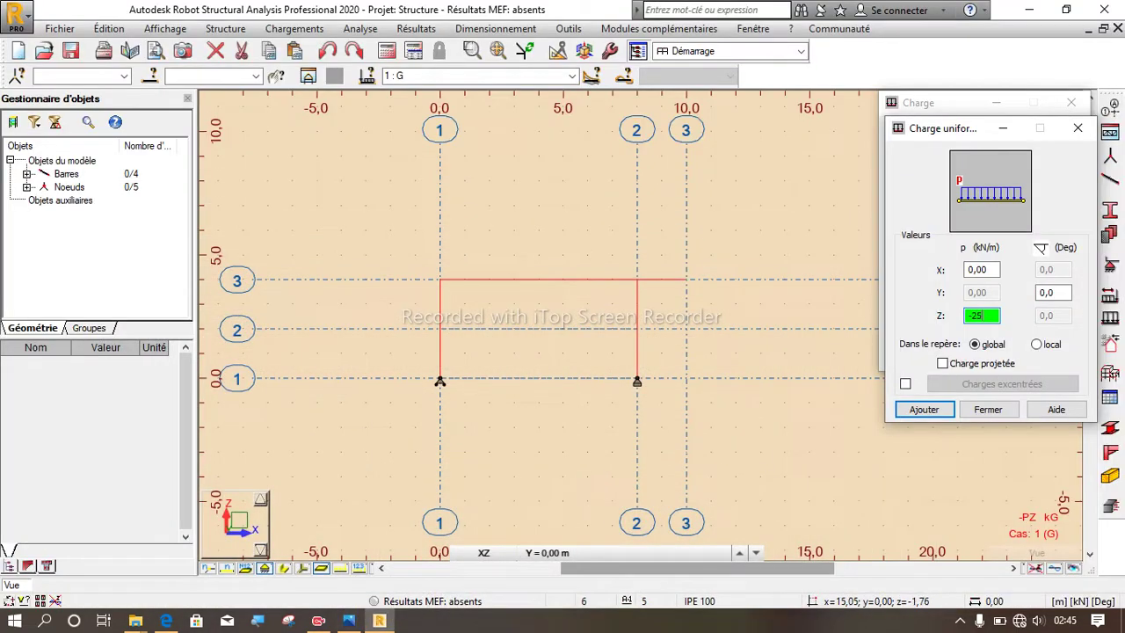
left_click(923, 410)
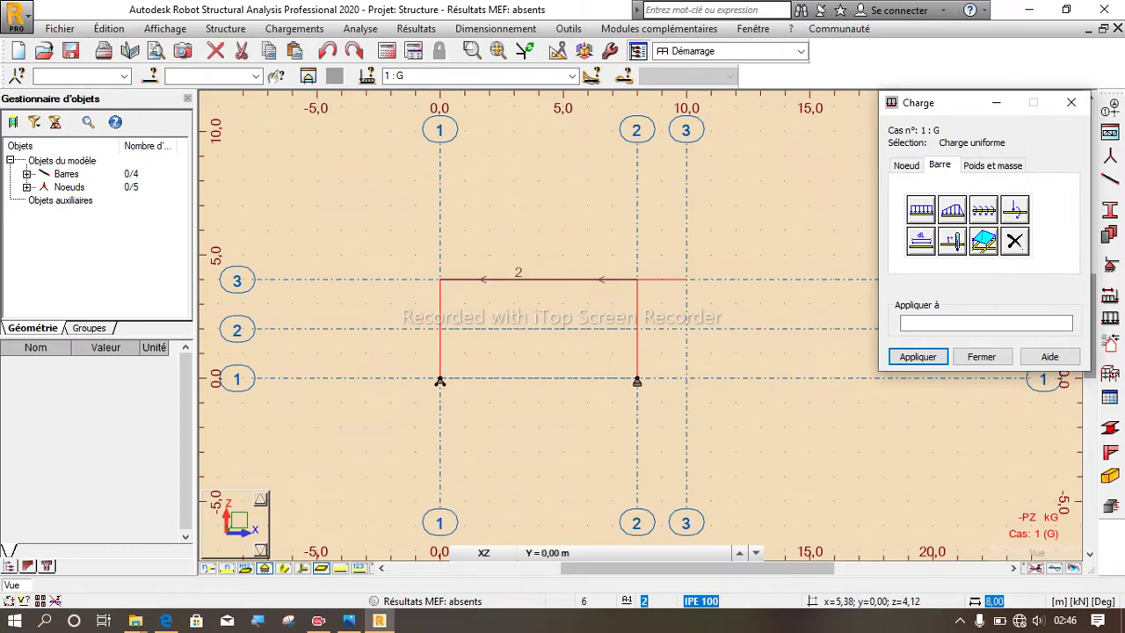
left_click(536, 280)
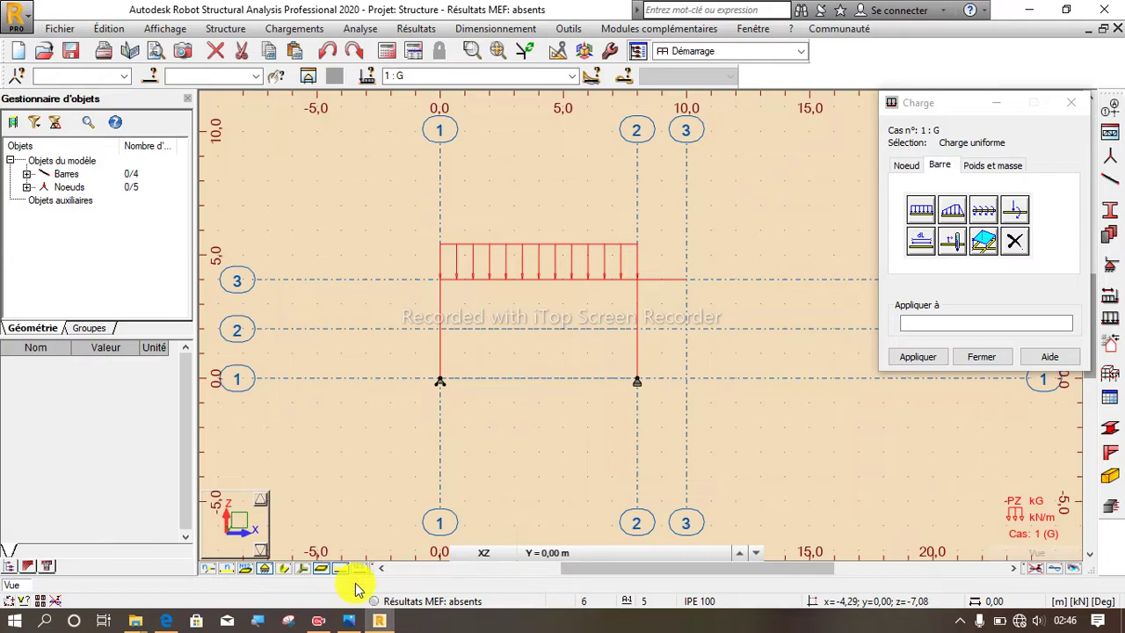
Display the load value labels on the frame
left_click(361, 568)
scroll(567, 221, "up", 5)
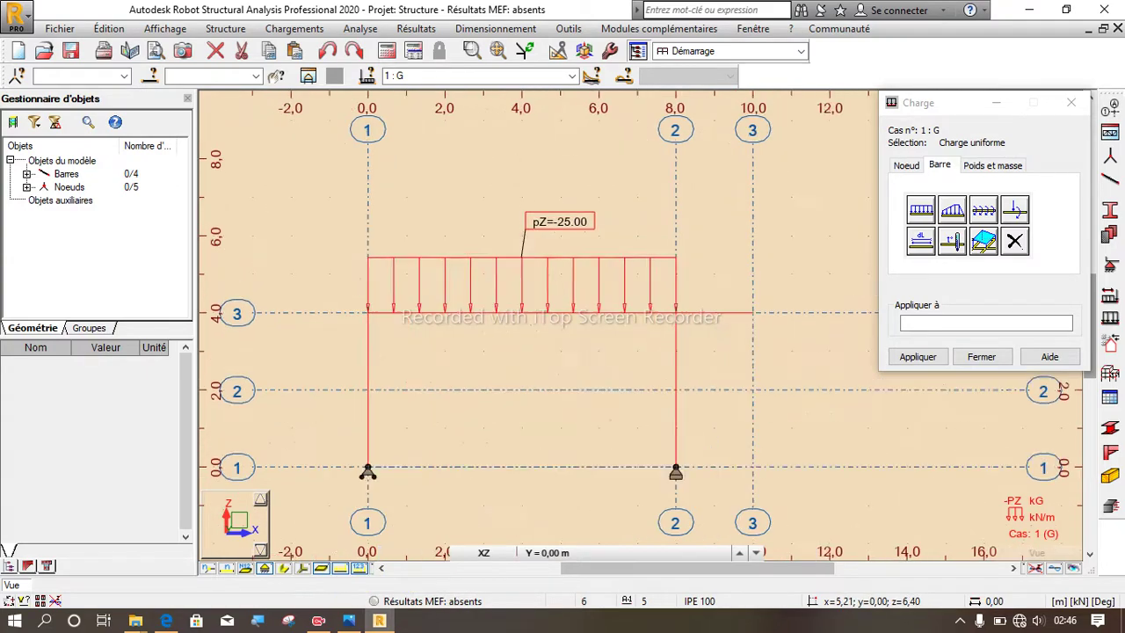
scroll(514, 310, "down", 3)
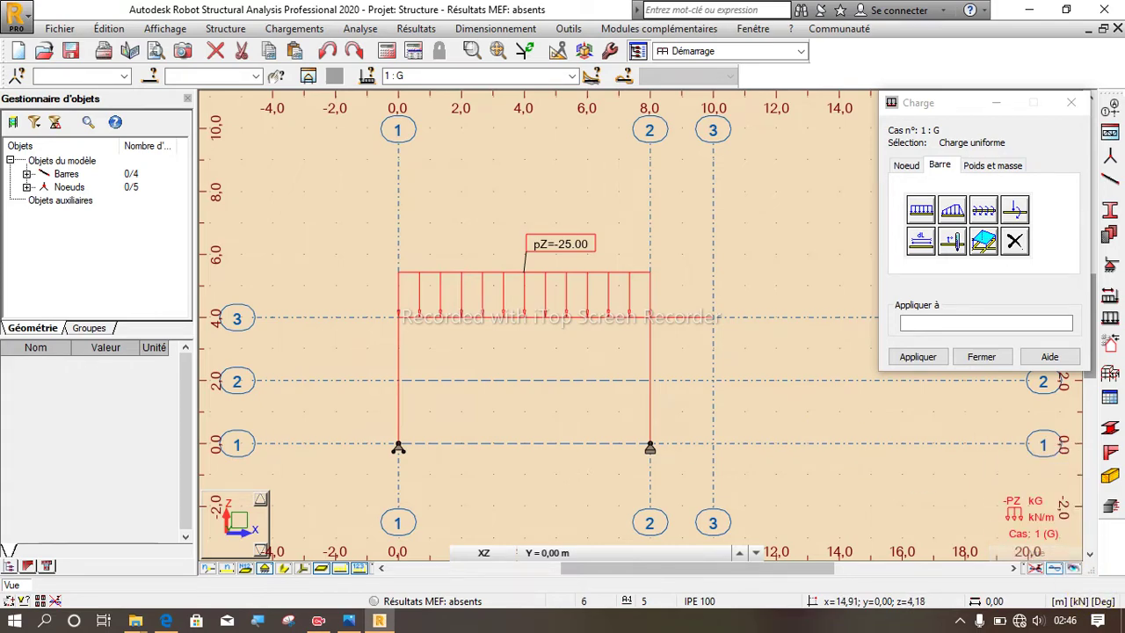
Check the point loads in the Photos figure, and open the definition of a point force on a bar in Robot
left_click(349, 620)
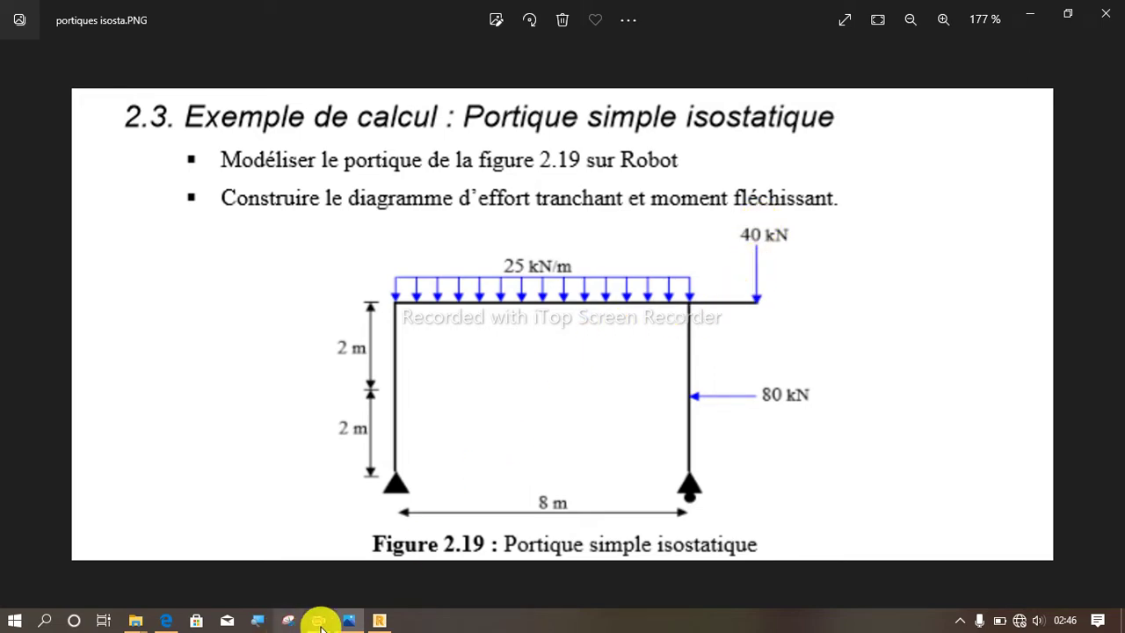
left_click(380, 620)
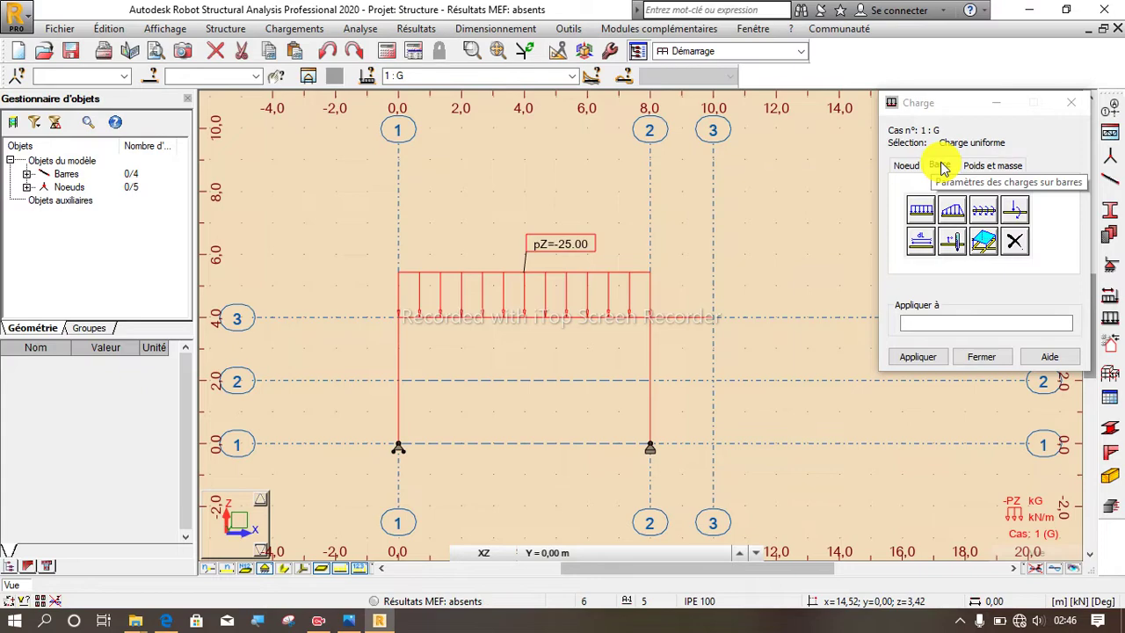
left_click(1015, 209)
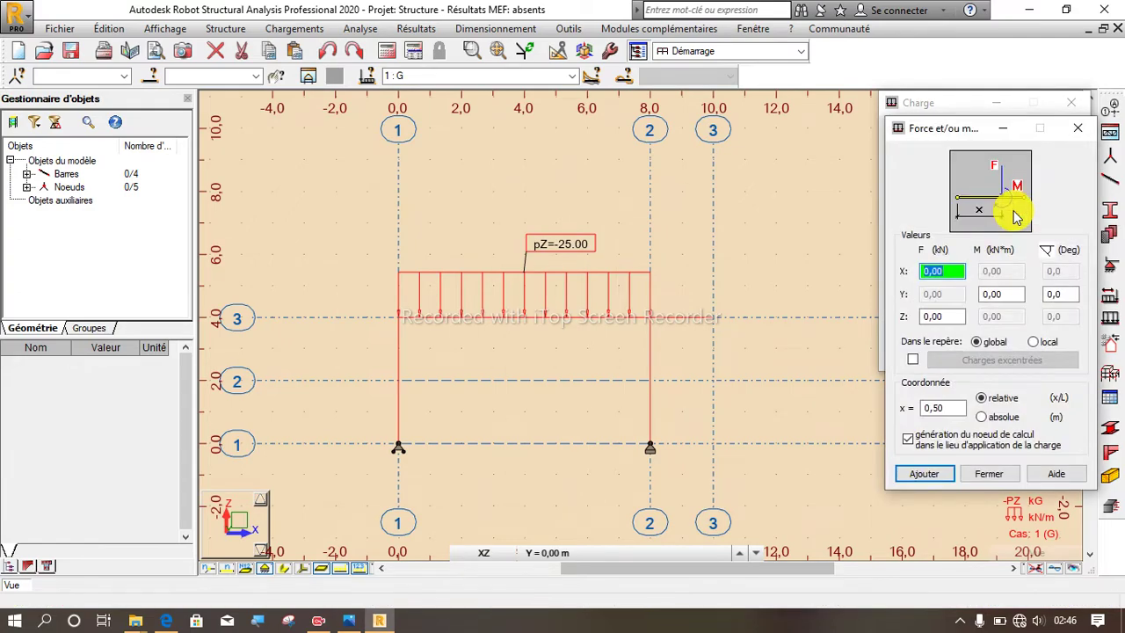
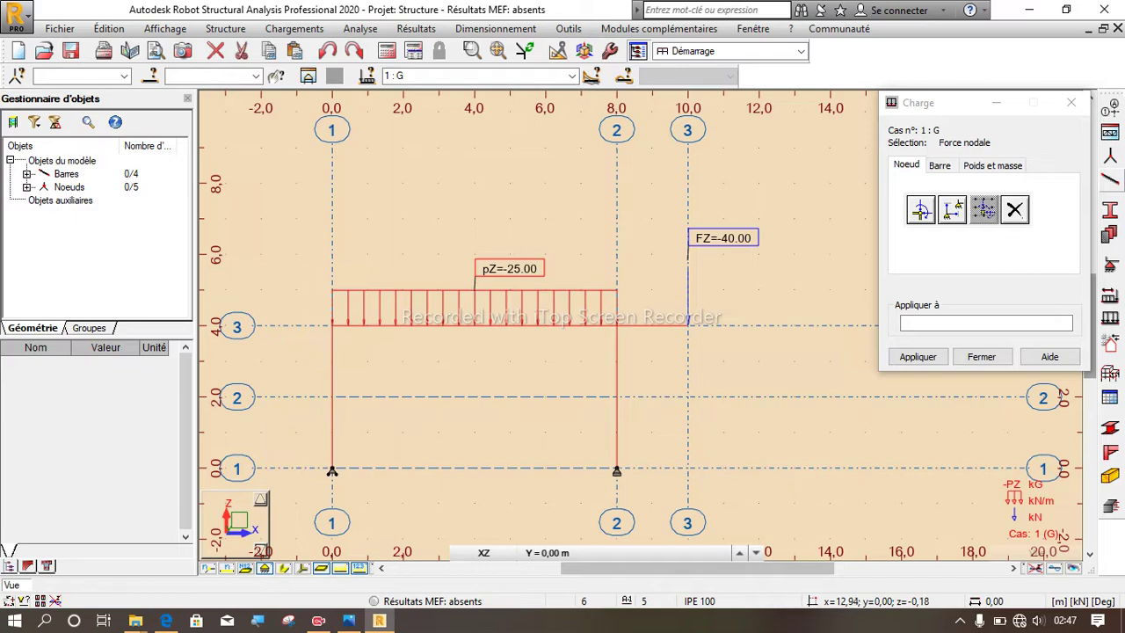
Check the 80 kN lateral load in the Photos figure, and open the point force definition for bars in Robot
scroll(674, 306, "up", 3)
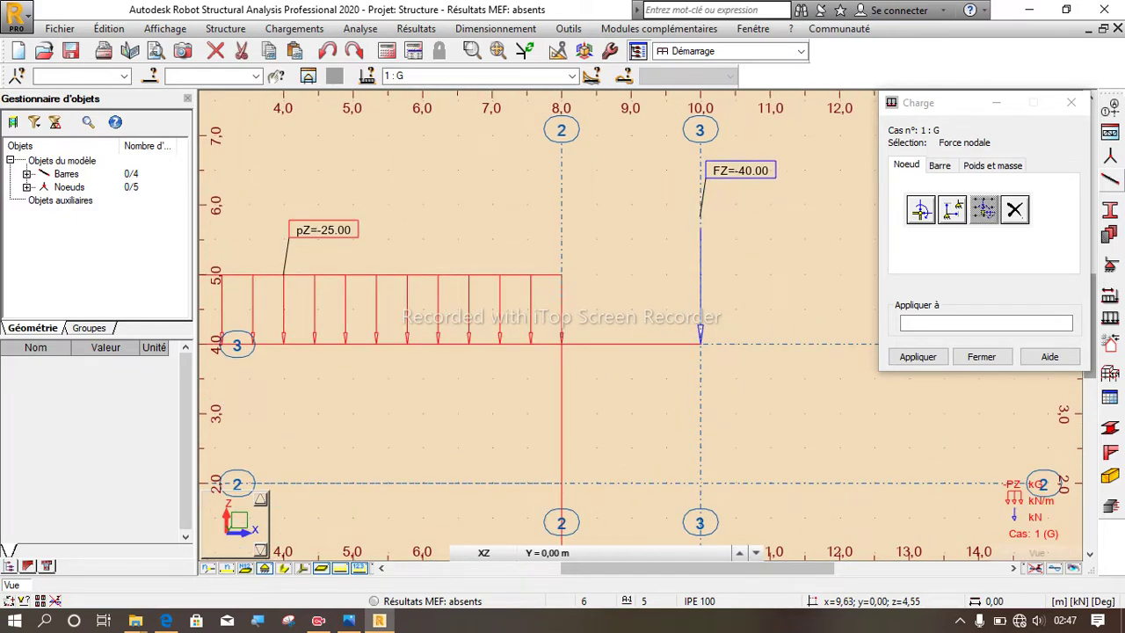
scroll(674, 307, "down", 3)
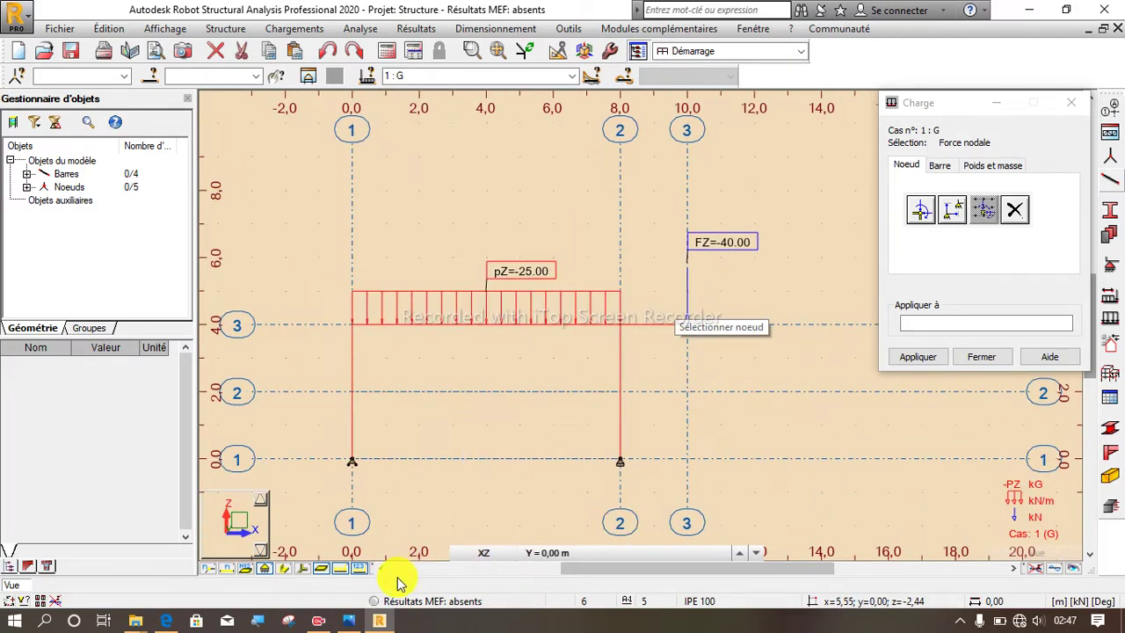
left_click(350, 622)
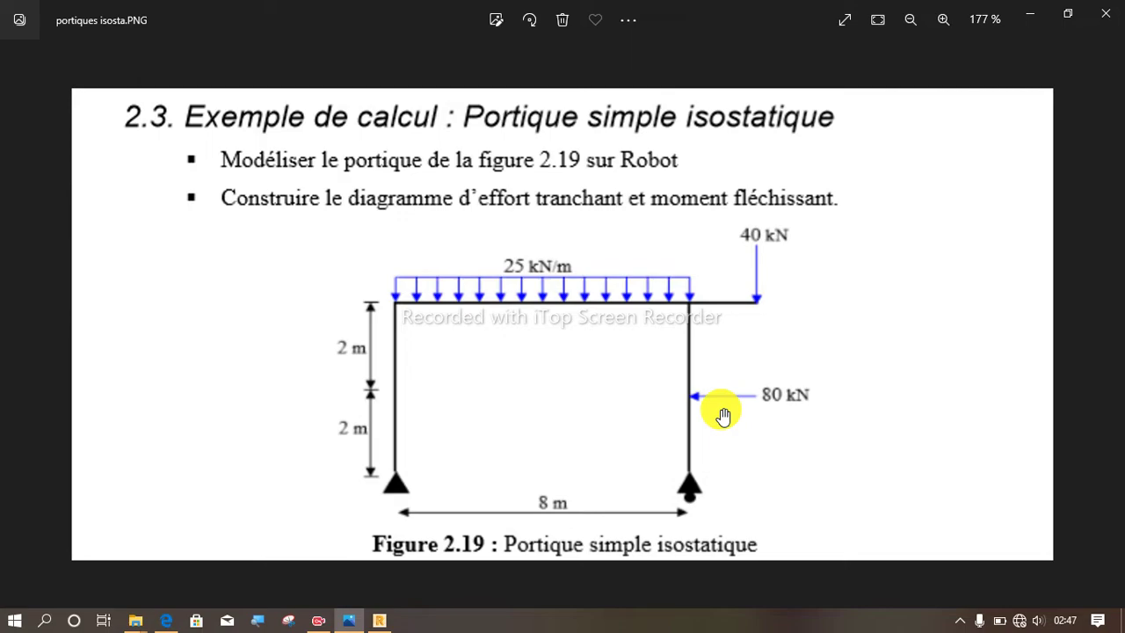
left_click(381, 621)
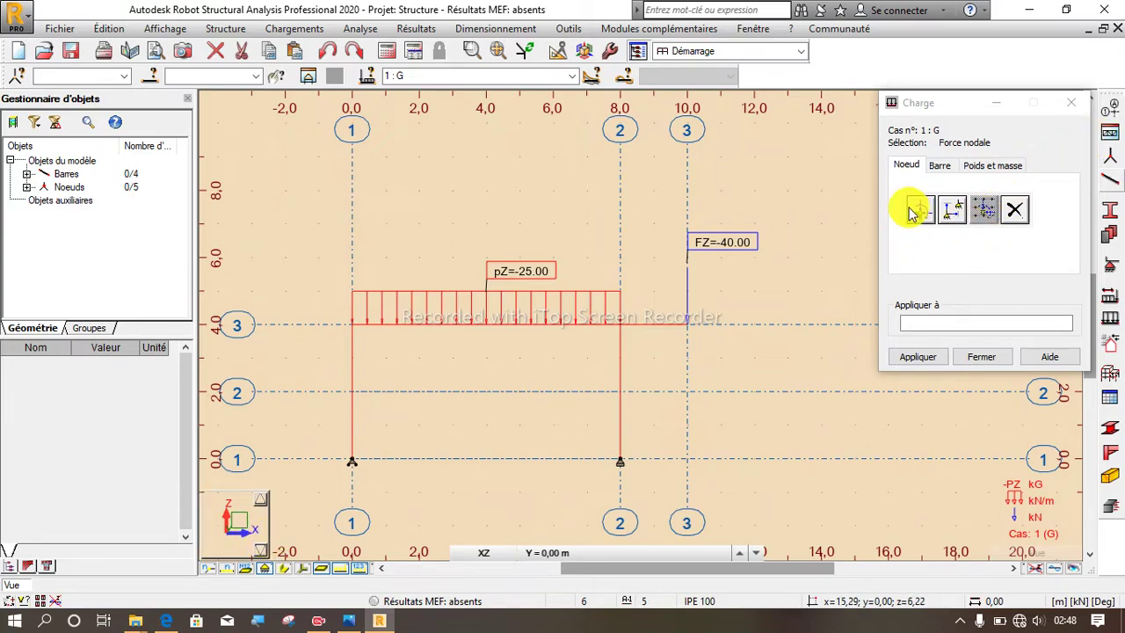
left_click(946, 169)
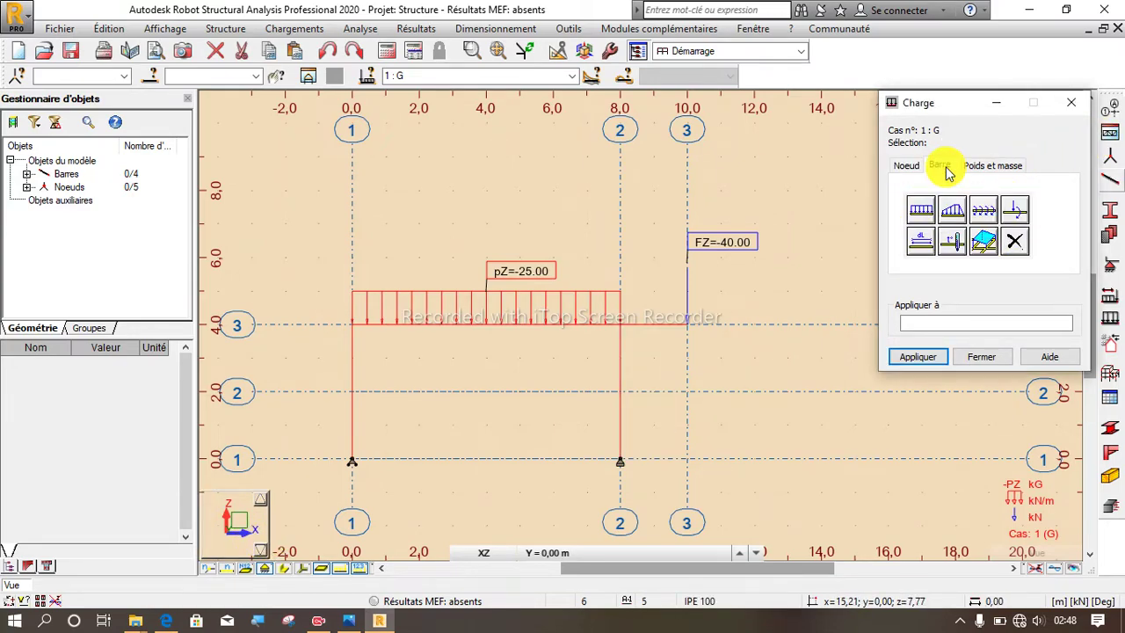
left_click(1019, 207)
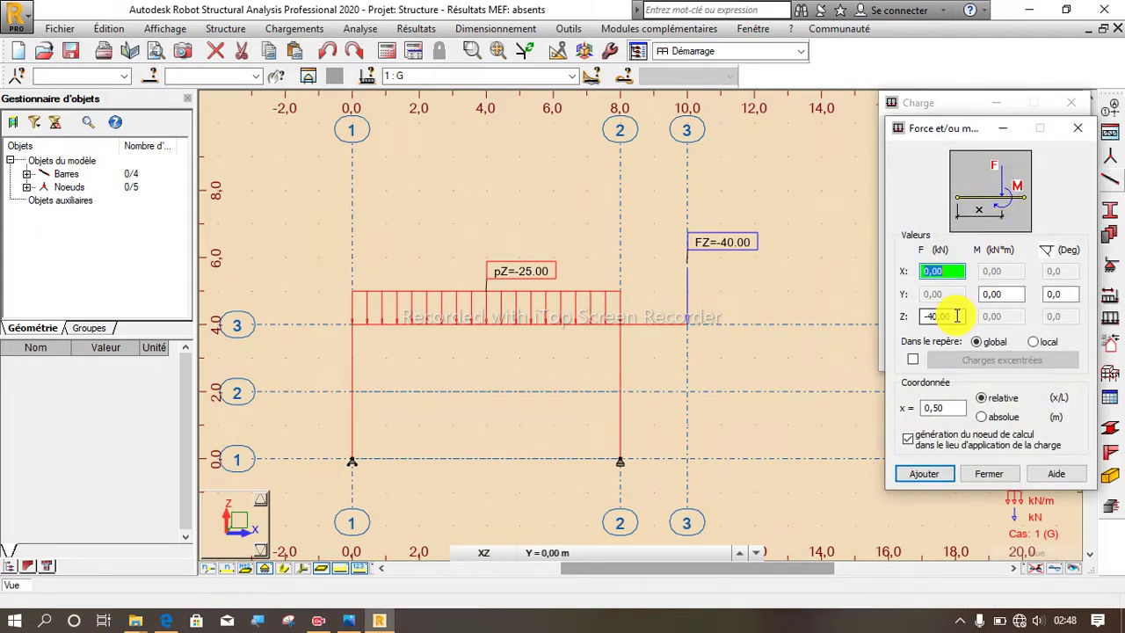
Set the Z component of the bar point force to -80 kN
left_click(349, 621)
left_click(349, 621)
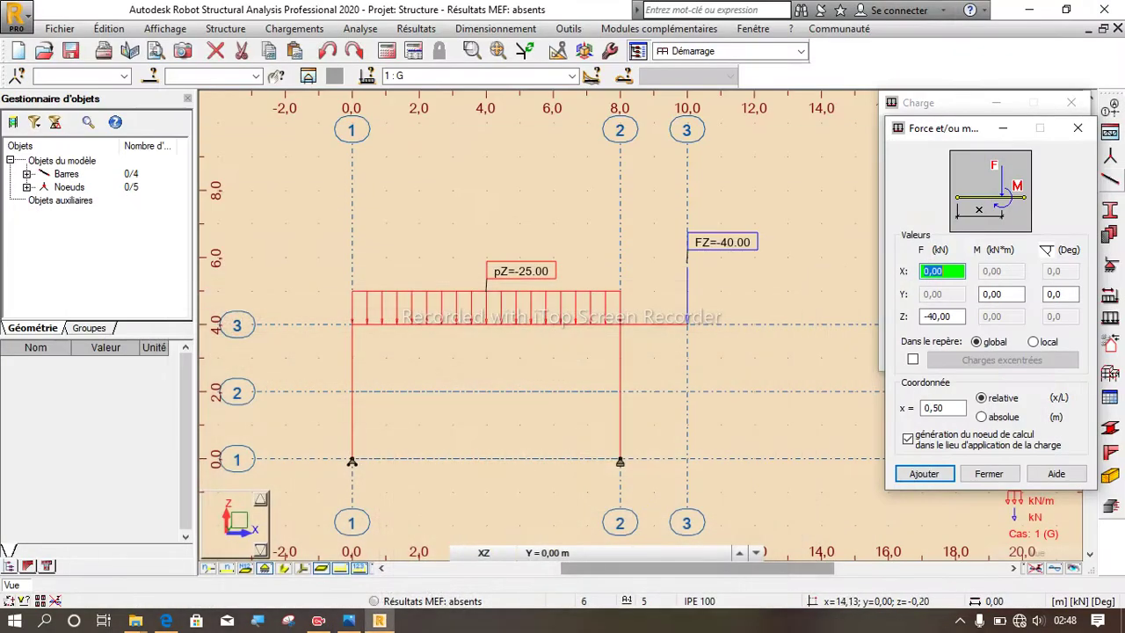
double_click(949, 317)
type("-")
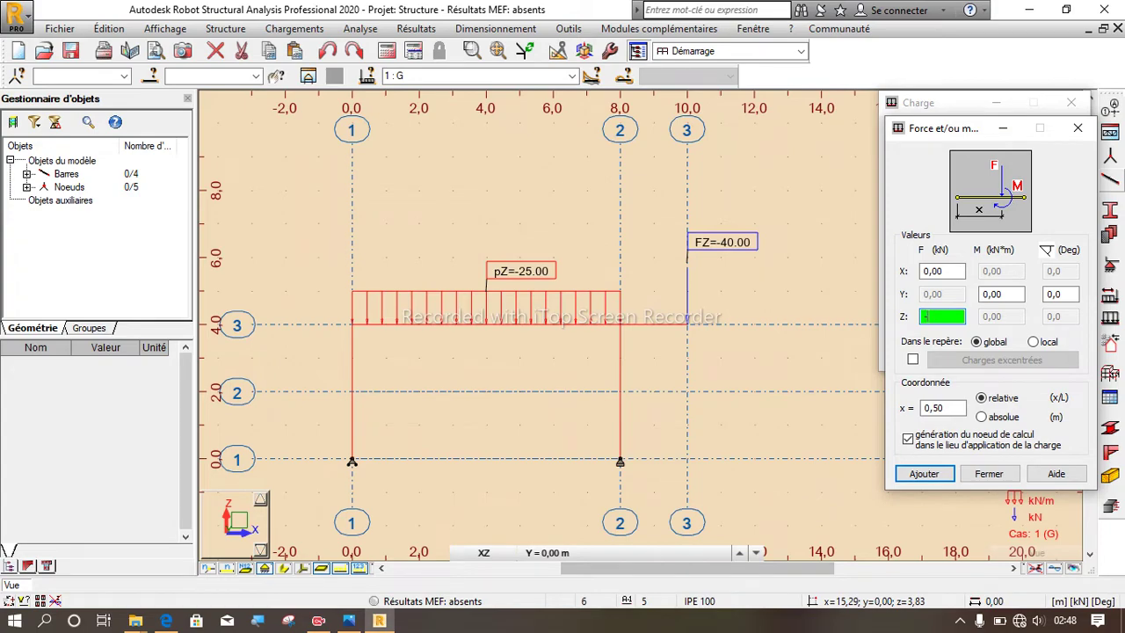
type("80")
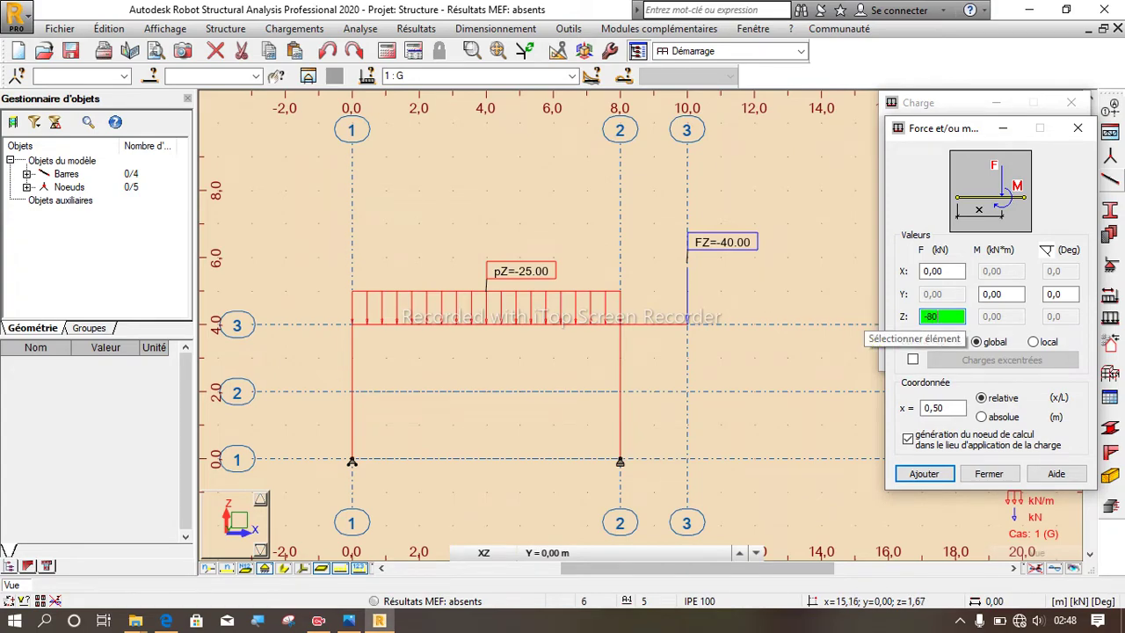
Check the column's dimensions in the Photos figure, and set the point force position to x = 2 m in absolute coordinates in Robot
left_click(981, 416)
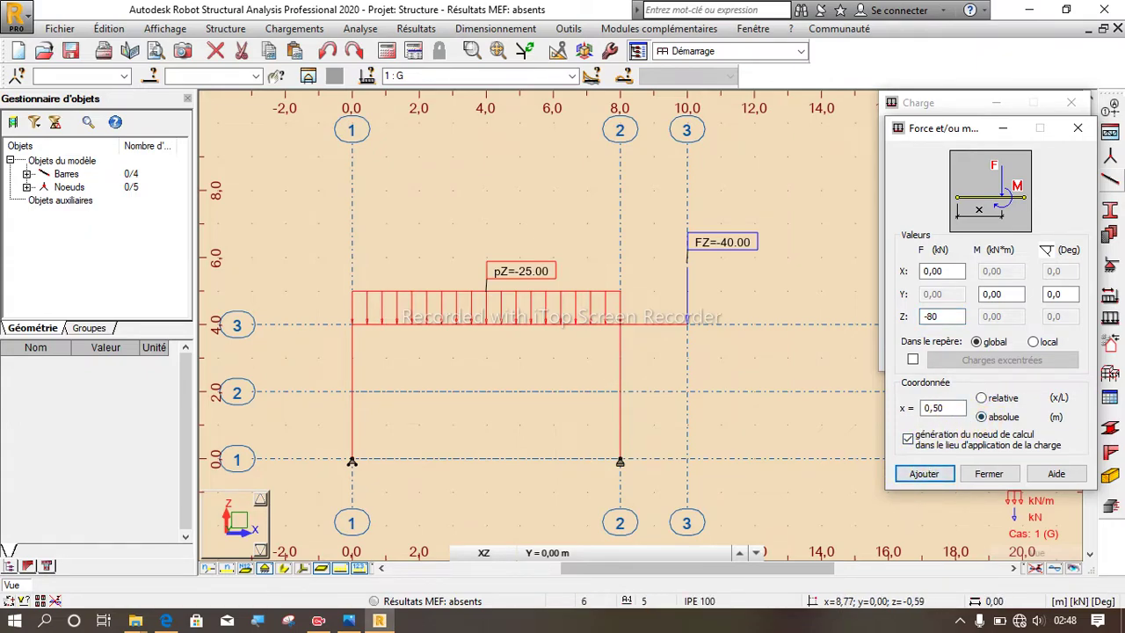
left_click(349, 620)
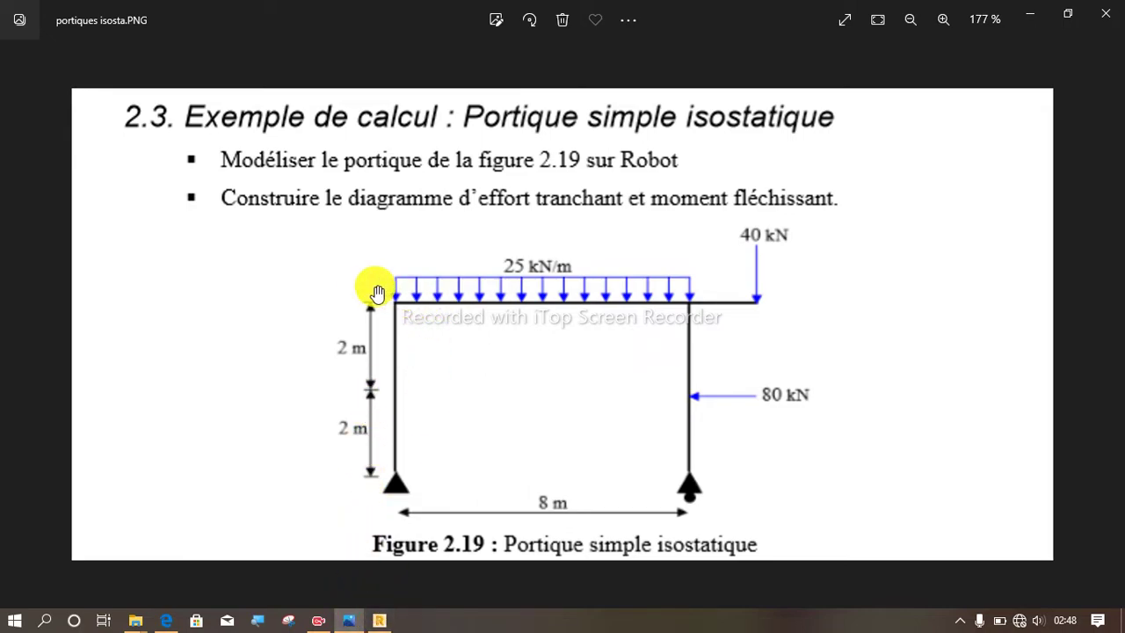
left_click(384, 620)
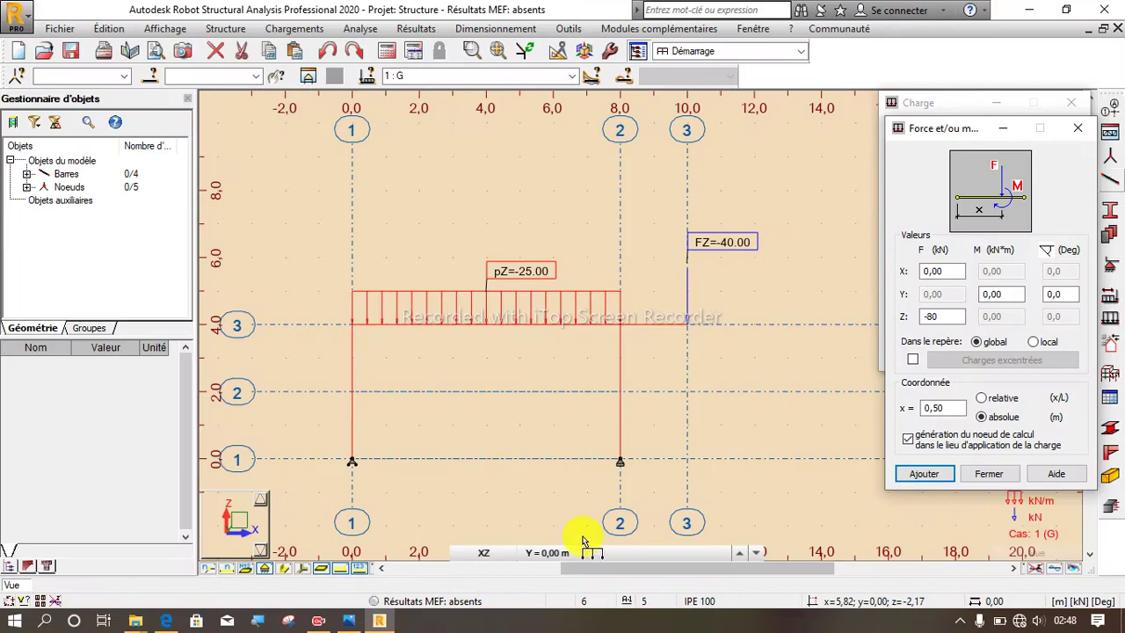
double_click(941, 408)
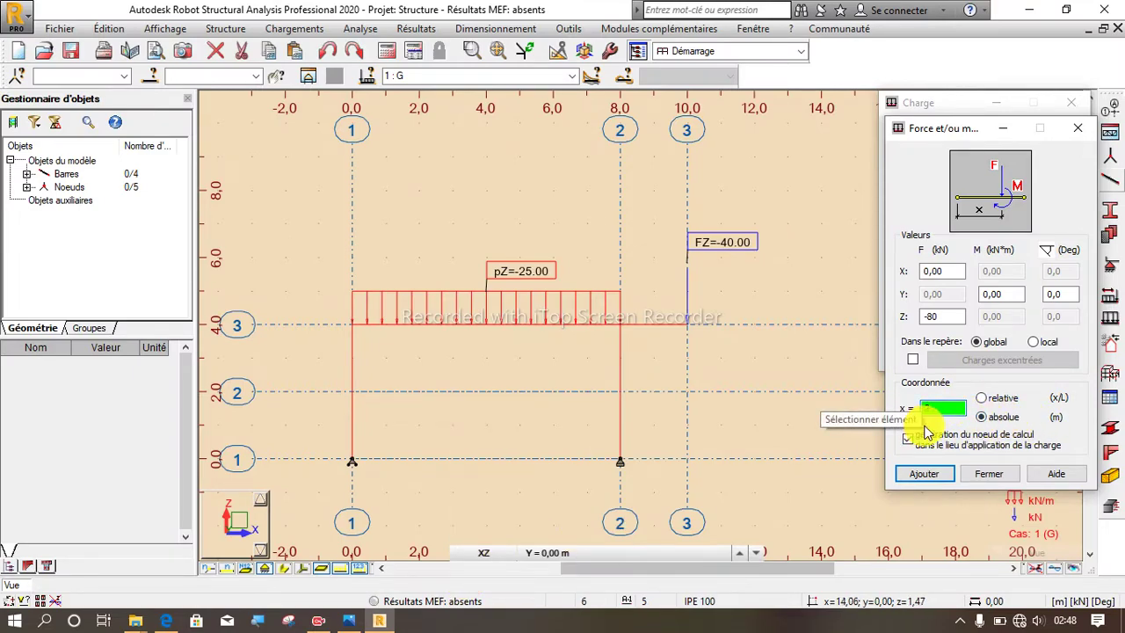
left_click(980, 418)
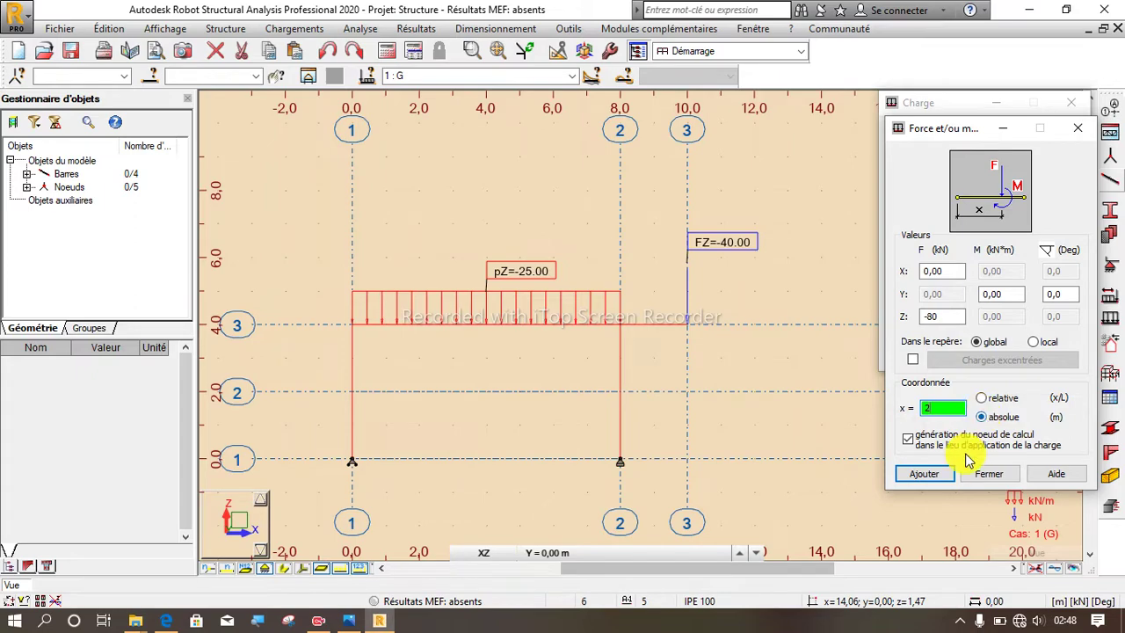
Apply the -80 kN Z force to the column on axis 2, and undo that load
left_click(924, 475)
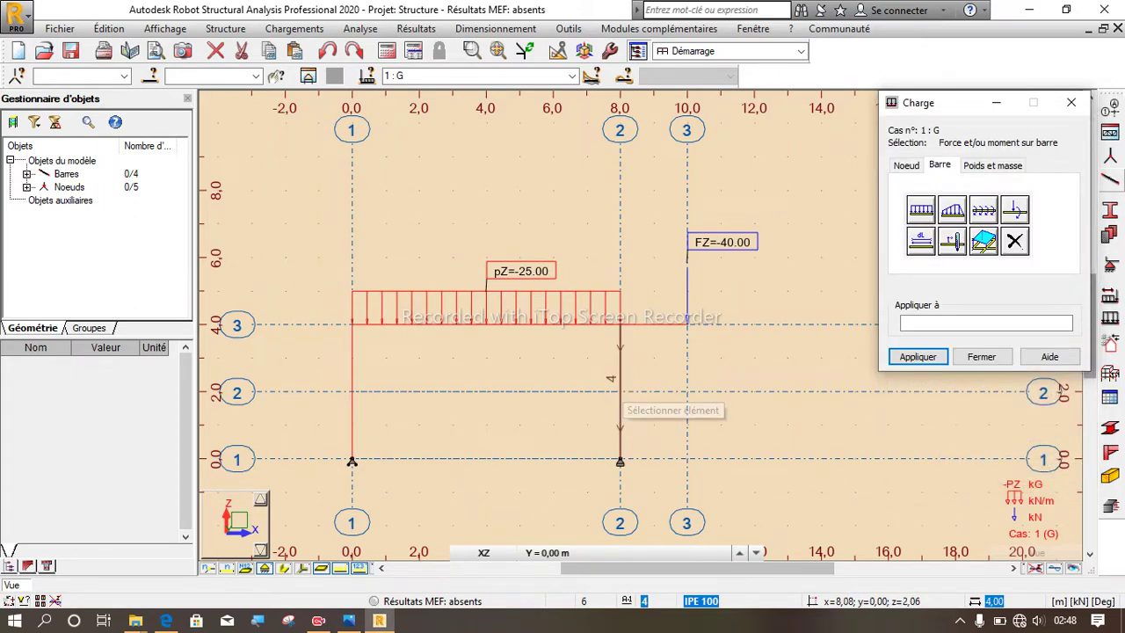
left_click(622, 396)
left_click(920, 362)
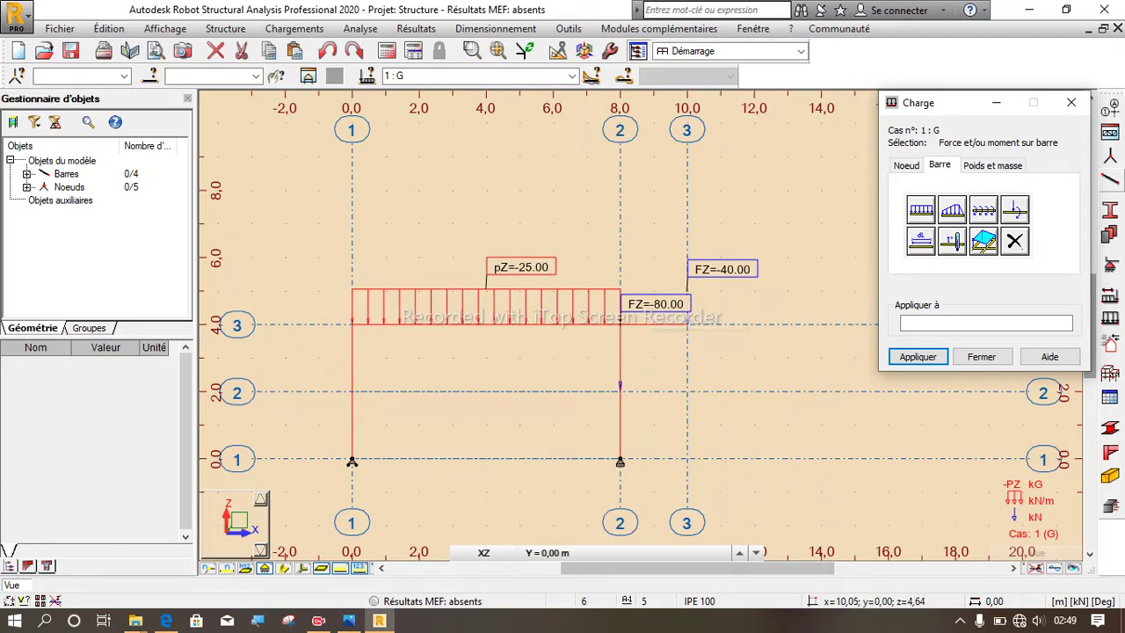
left_click(330, 57)
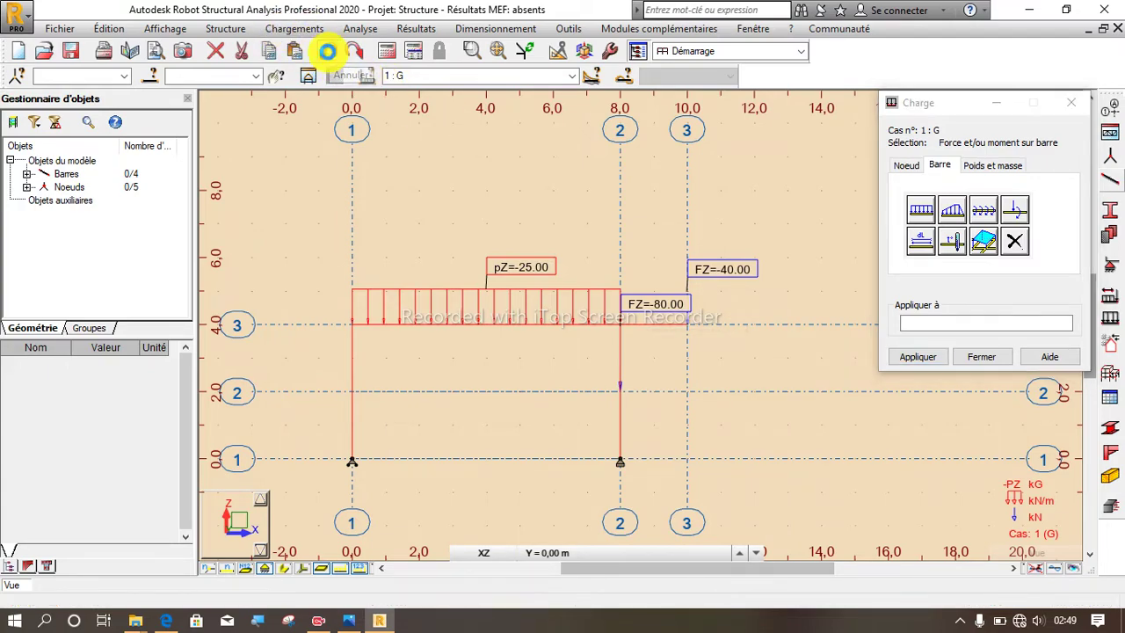
Apply a point force of X -80 kN and Z 0 to the column on axis 2, and redisplay the loads on the frame
left_click(1008, 218)
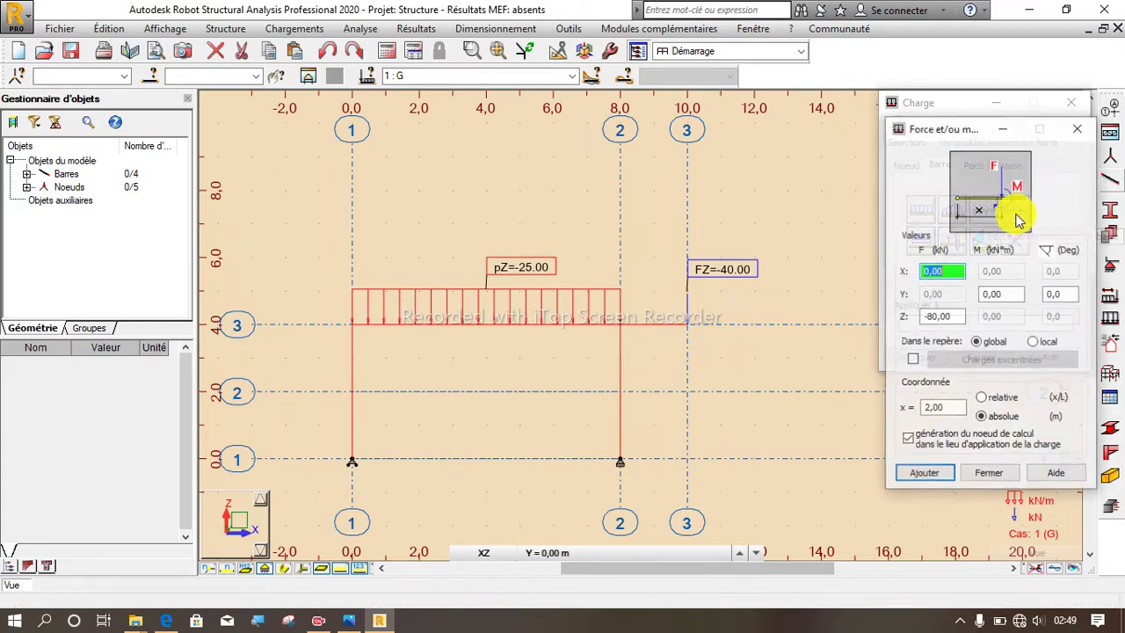
double_click(935, 316)
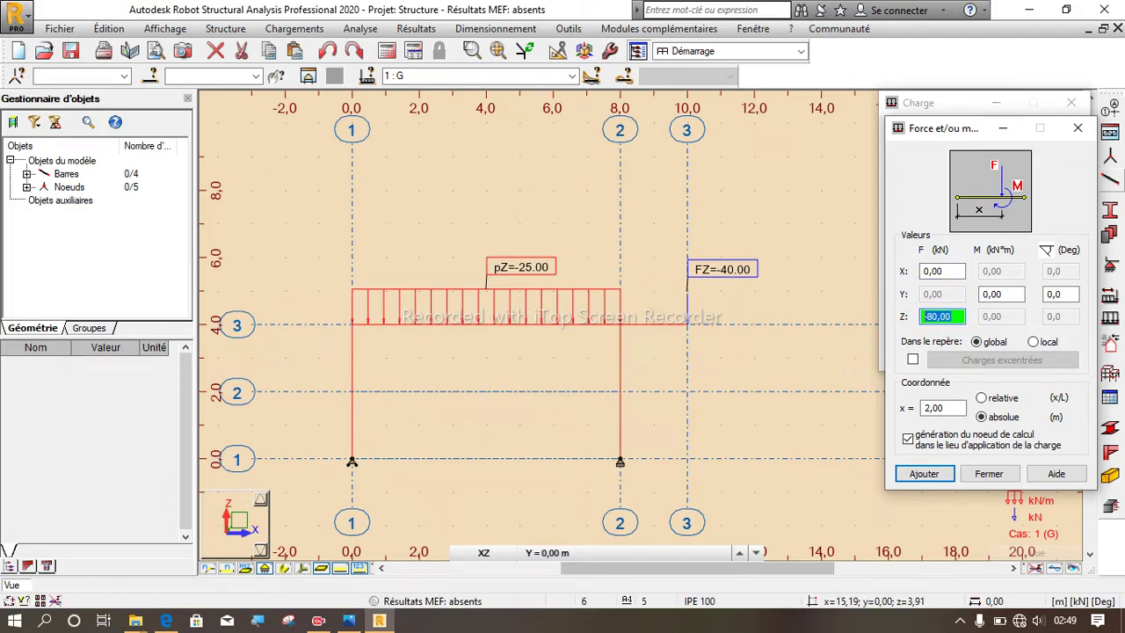
type("0")
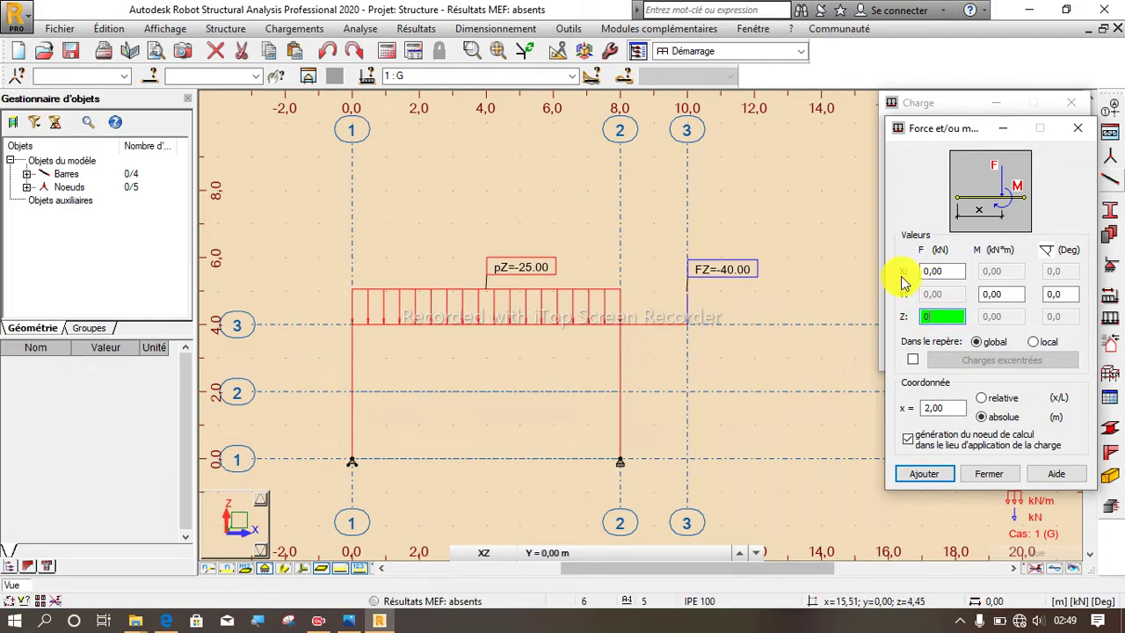
left_click(947, 271)
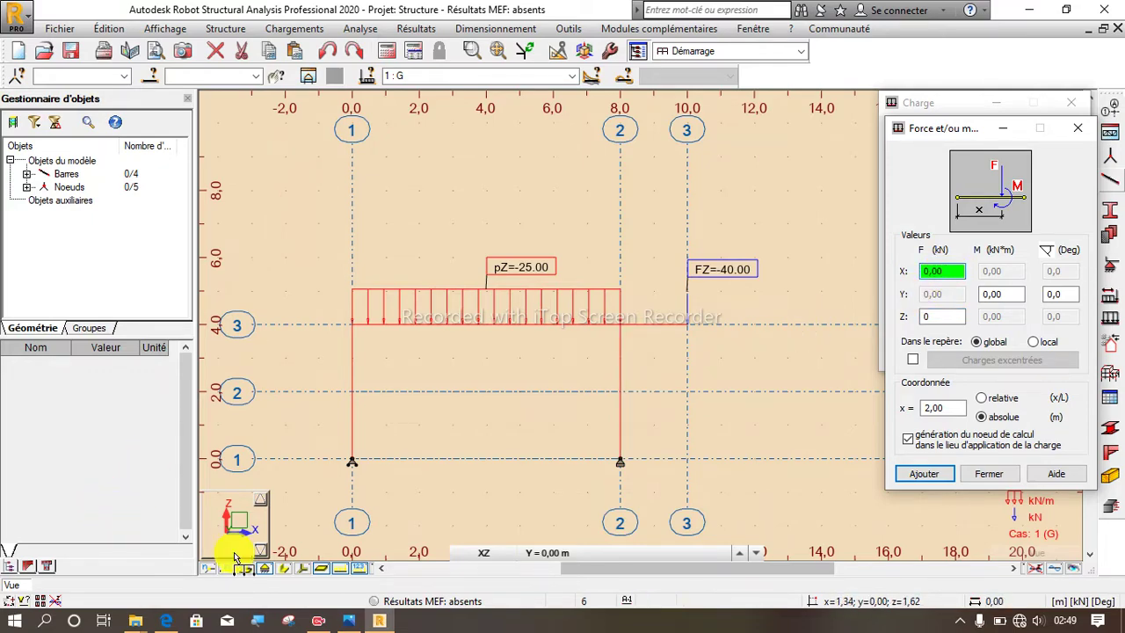
left_click_drag(940, 271, 913, 277)
key("BackSpace")
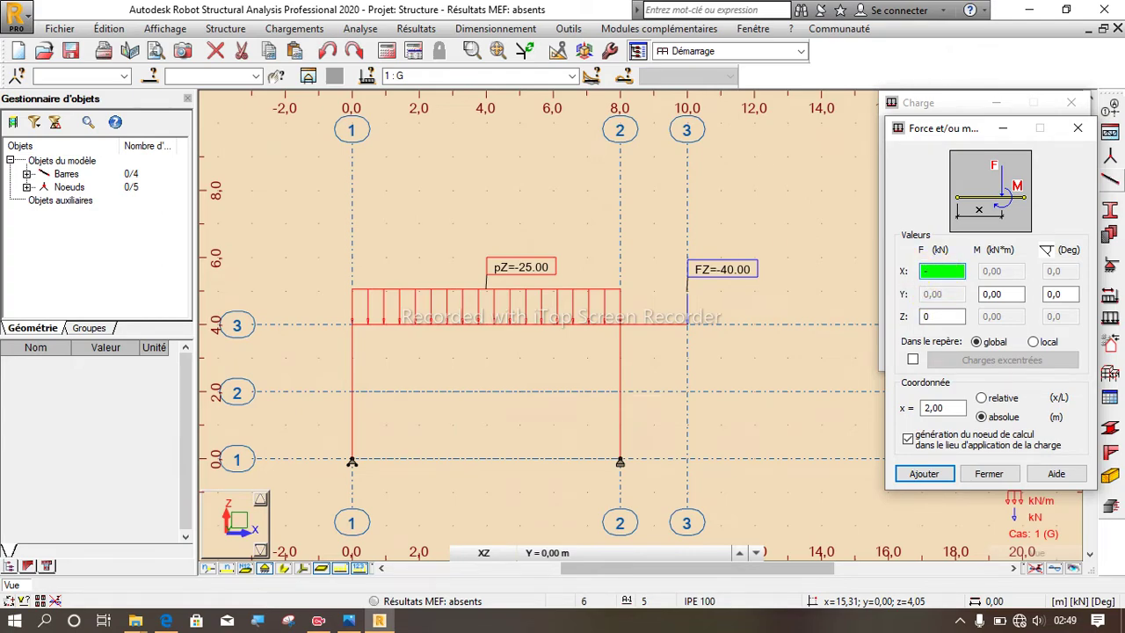
type("-80")
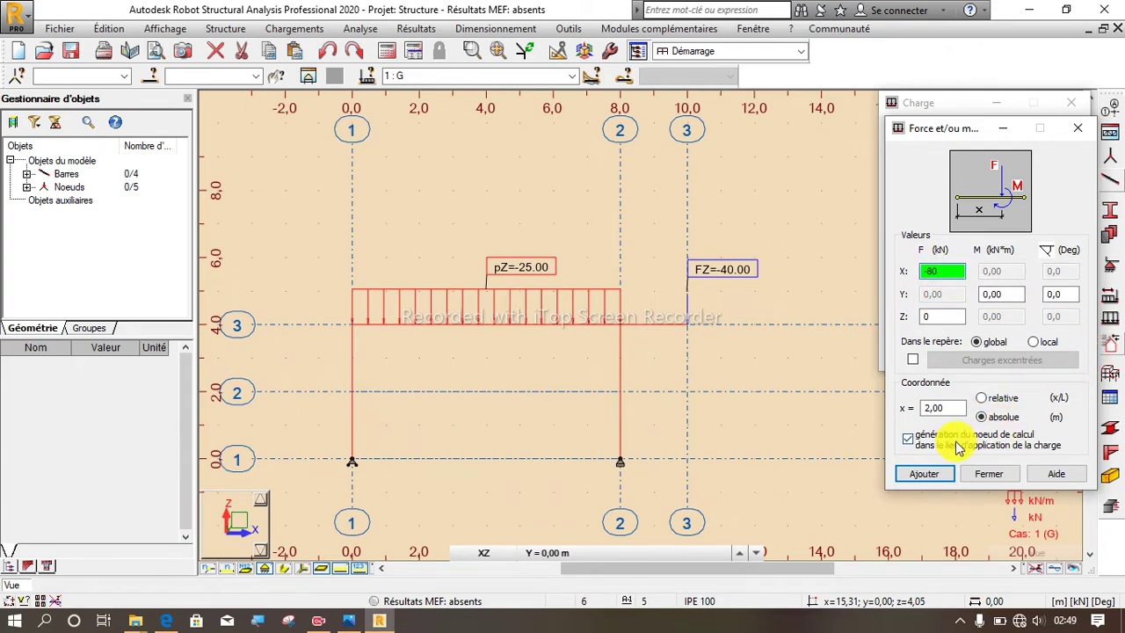
left_click(920, 474)
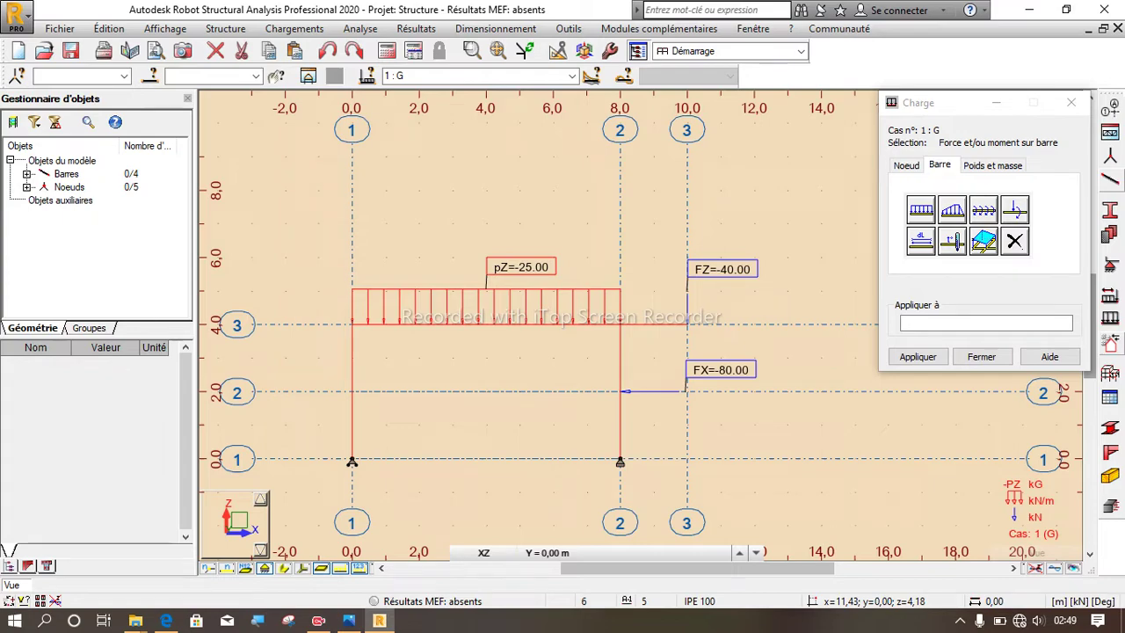
left_click(983, 357)
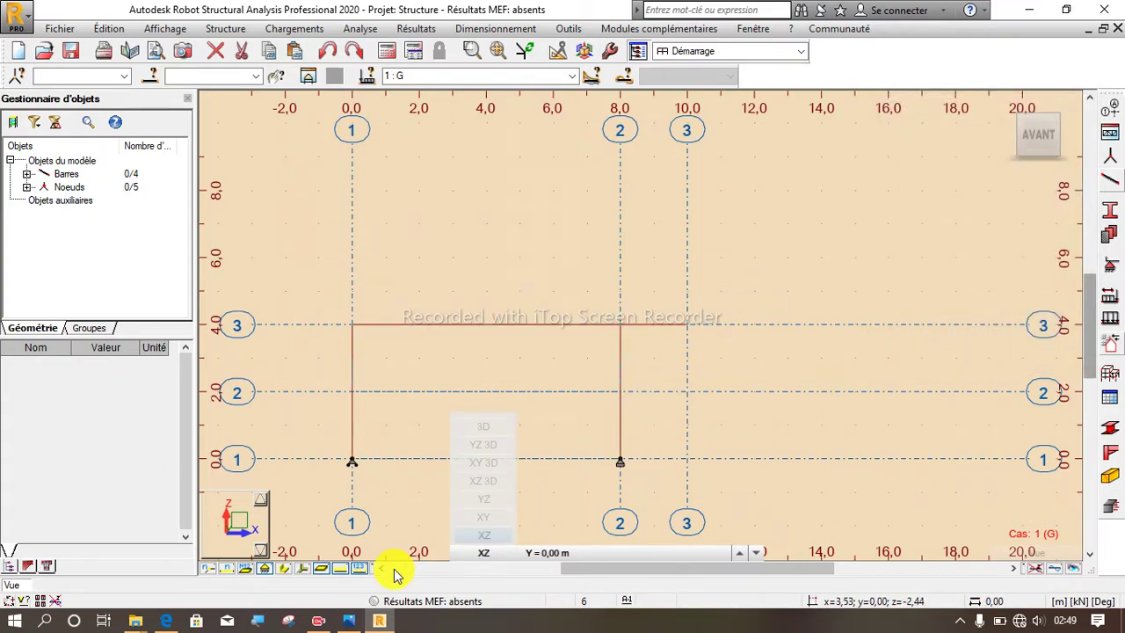
left_click(341, 570)
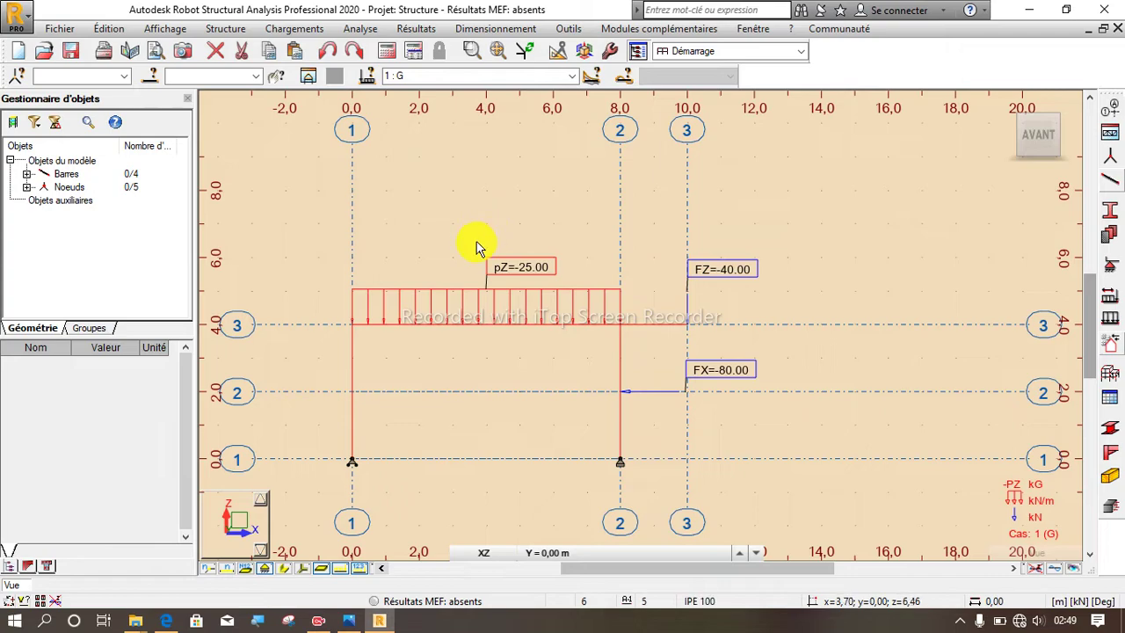
Delete the self-weight load (poids propre) of case G from the loads table
left_click(308, 29)
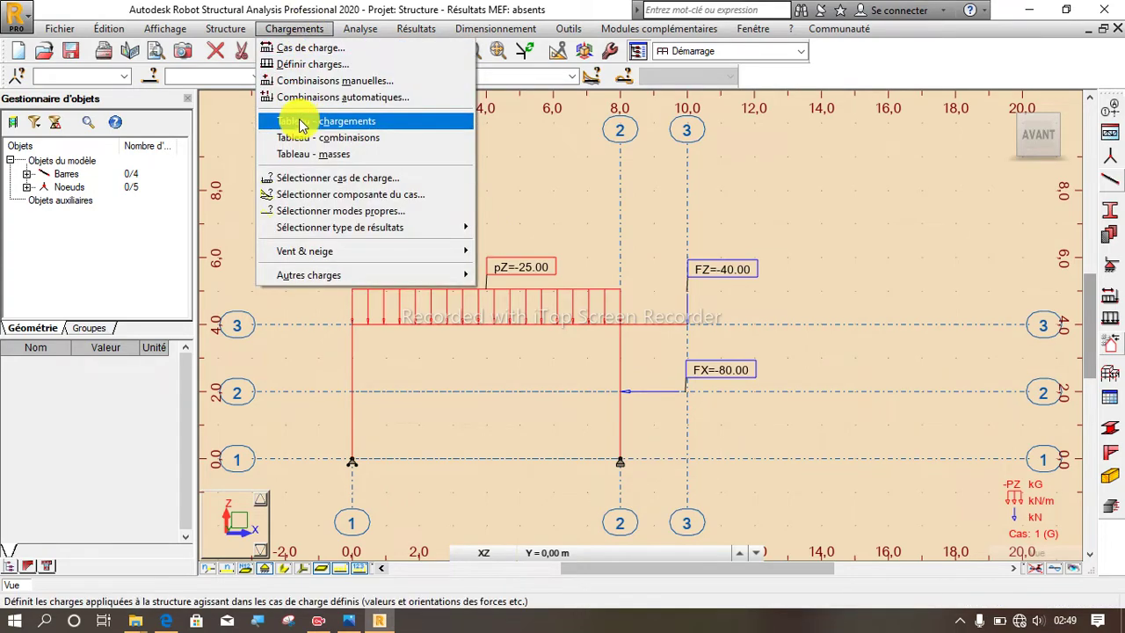
left_click(301, 123)
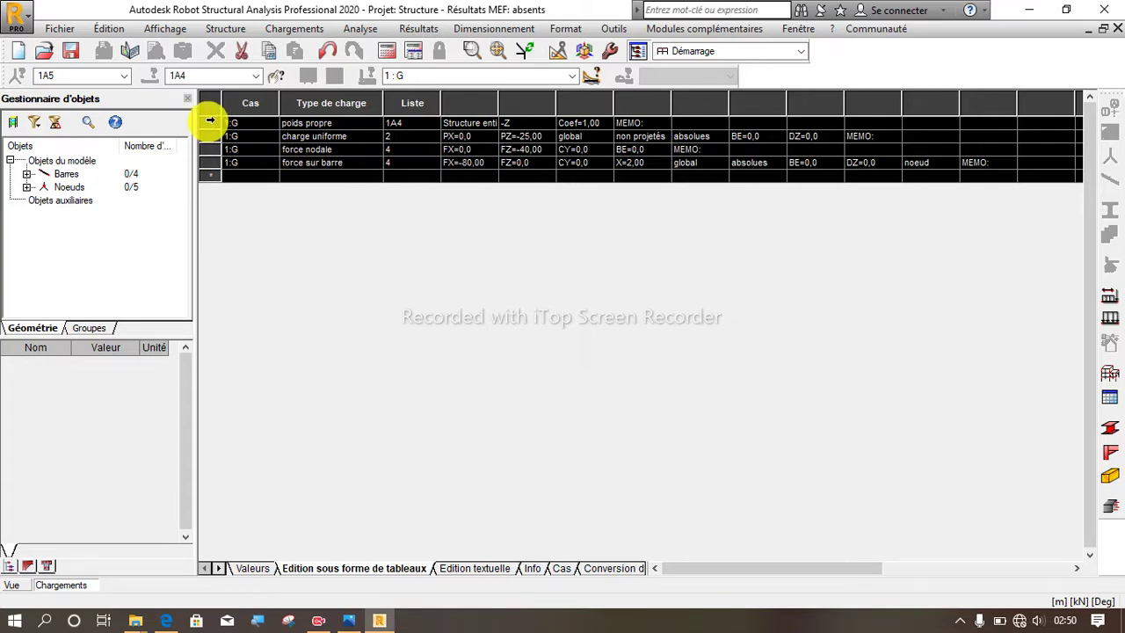
left_click(210, 122)
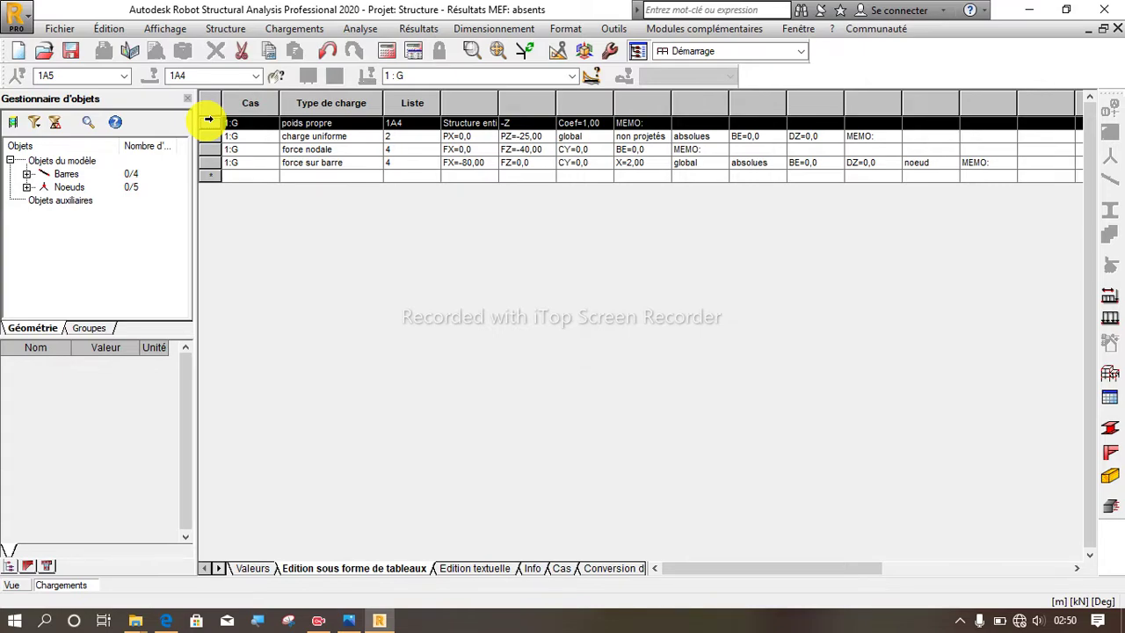
left_click(207, 120)
key("Delete")
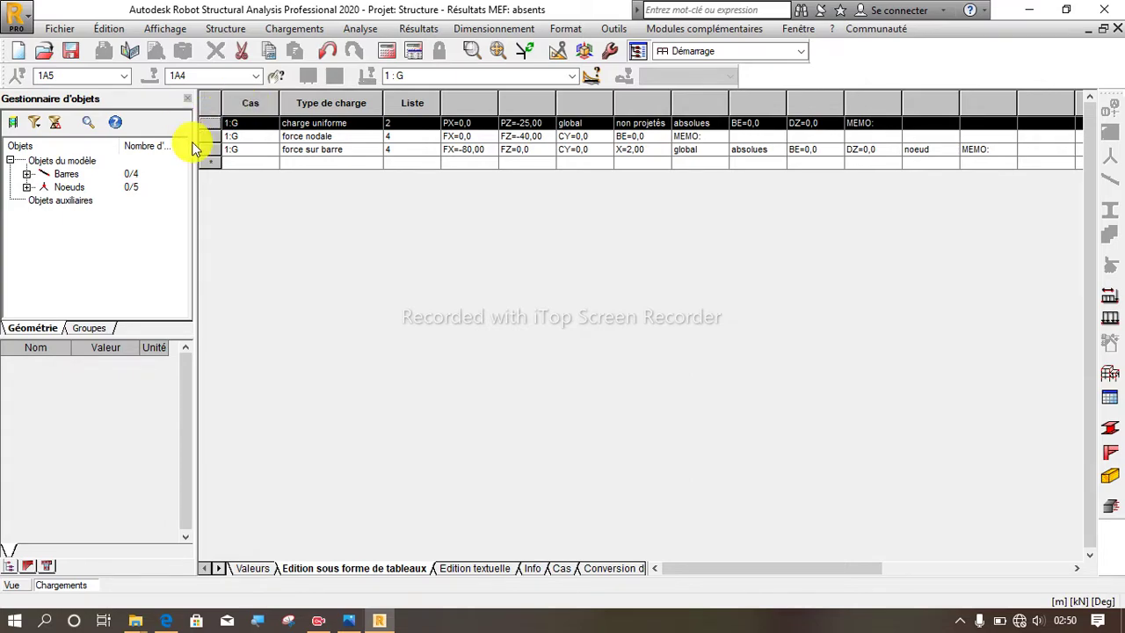
Return to the frame view and run the structural calculation
left_click(12, 584)
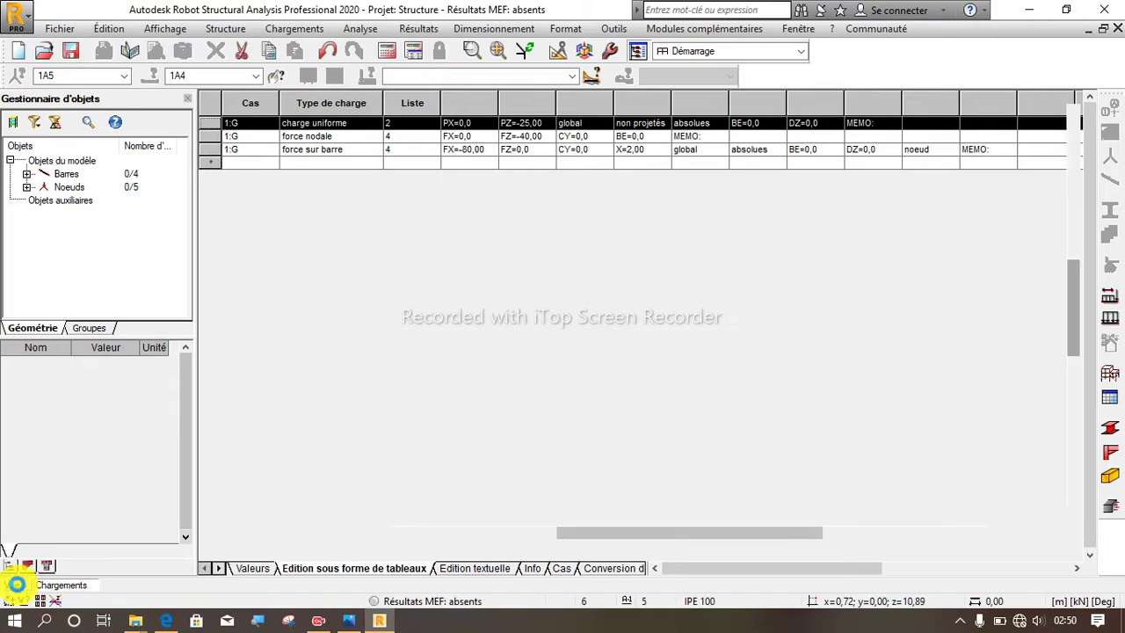
scroll(492, 185, "down", 2)
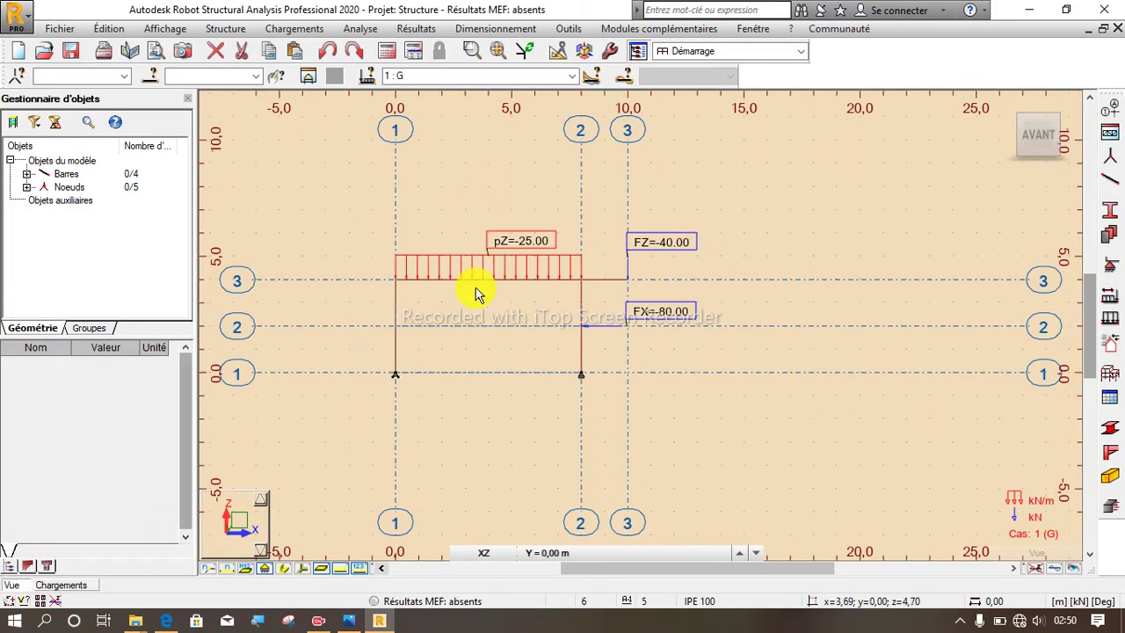
scroll(475, 287, "up", 3)
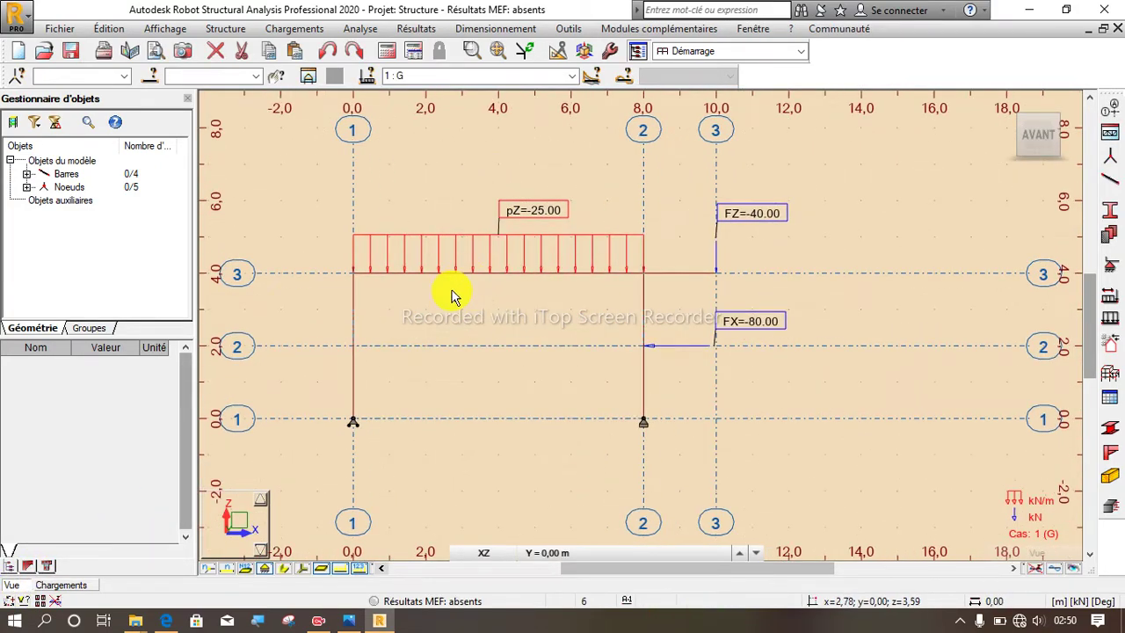
left_click(387, 50)
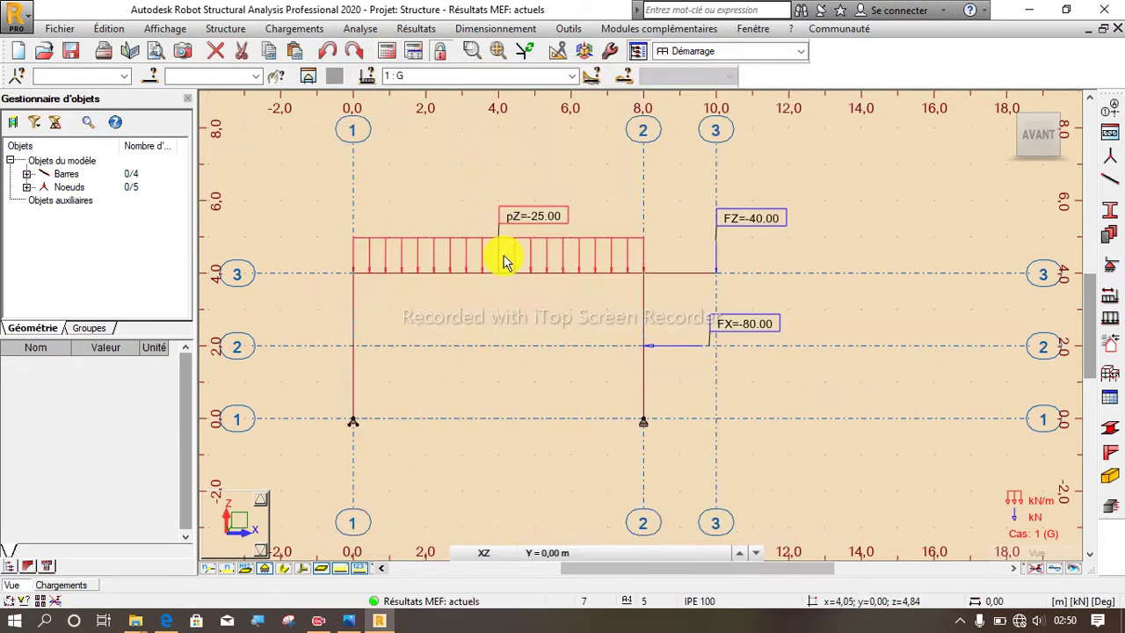
scroll(556, 284, "down", 2)
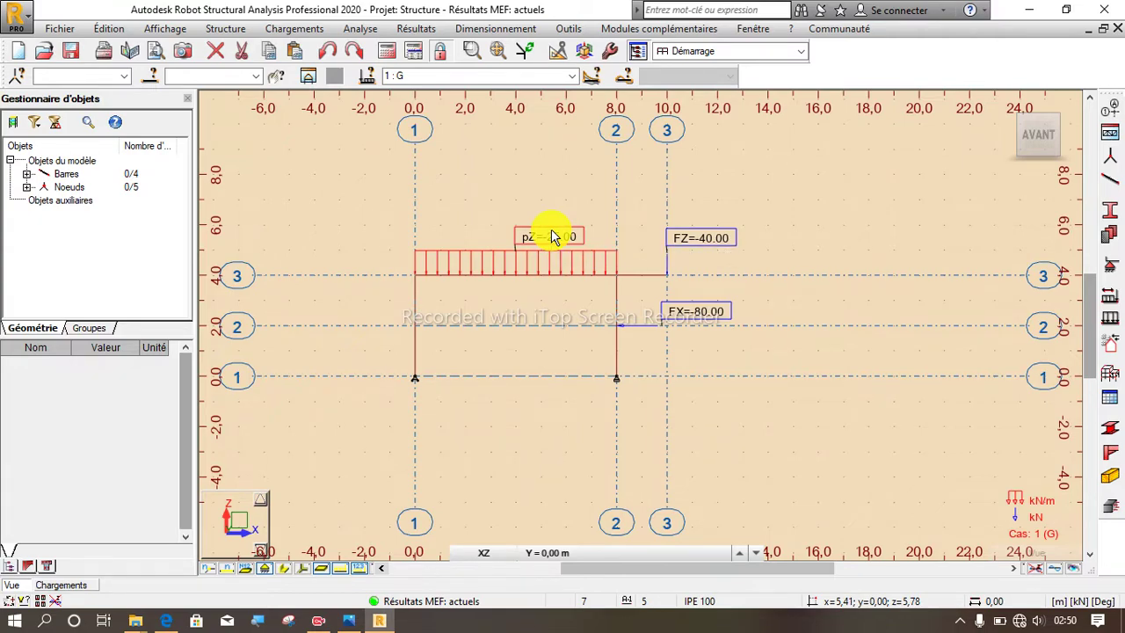
Display the FZ support reactions with their descriptions on the frame using the bar diagrams
left_click(411, 30)
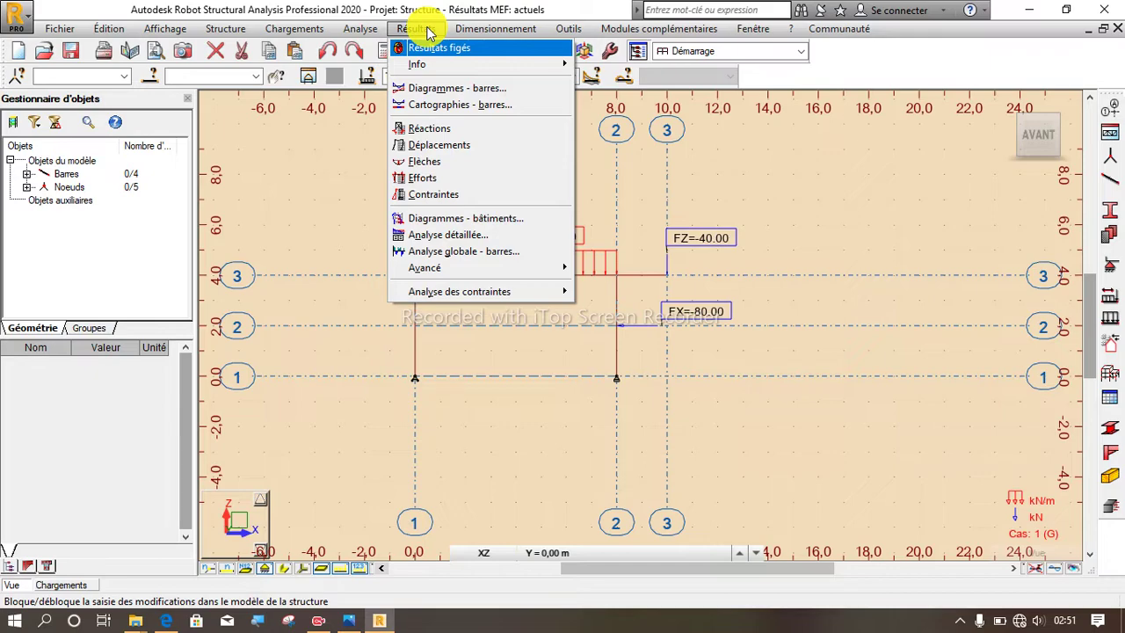
left_click(448, 92)
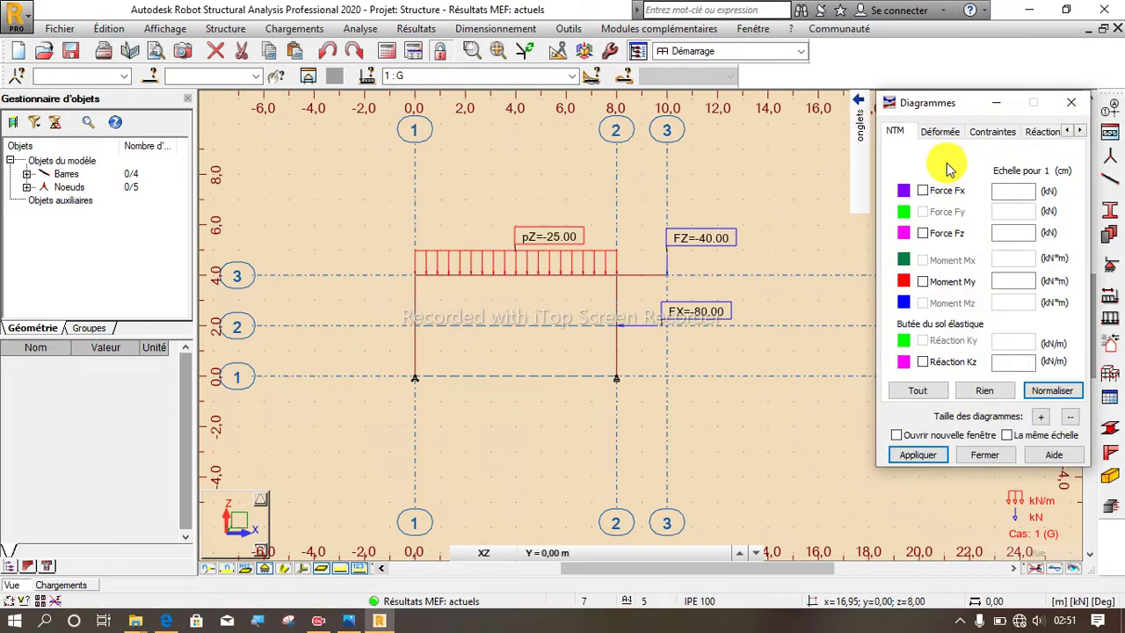
left_click(1010, 132)
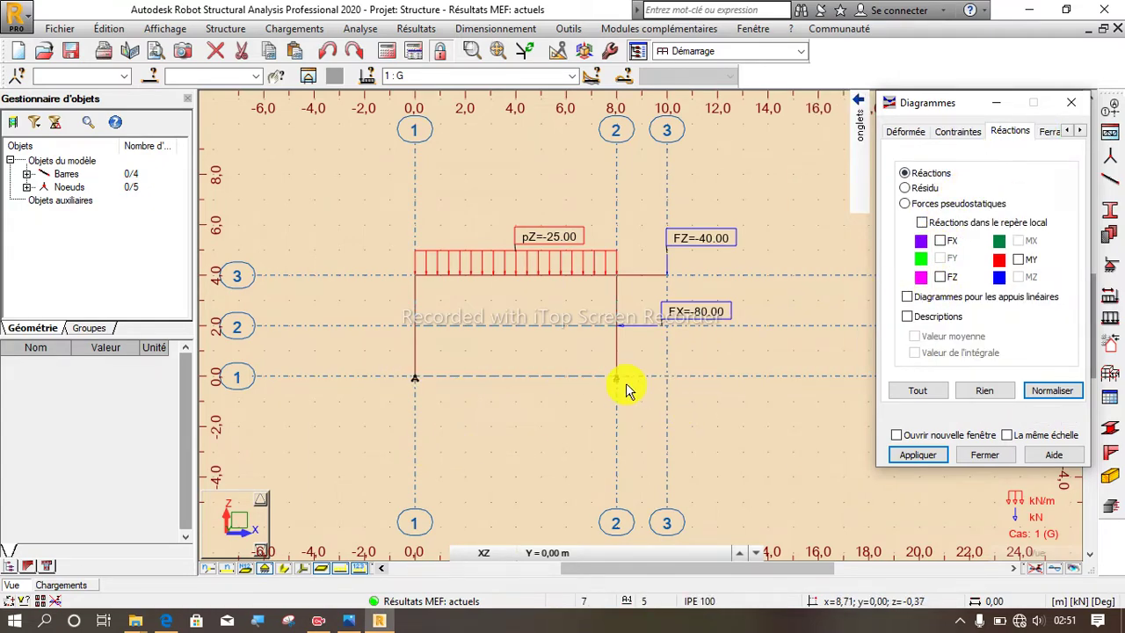
left_click(941, 277)
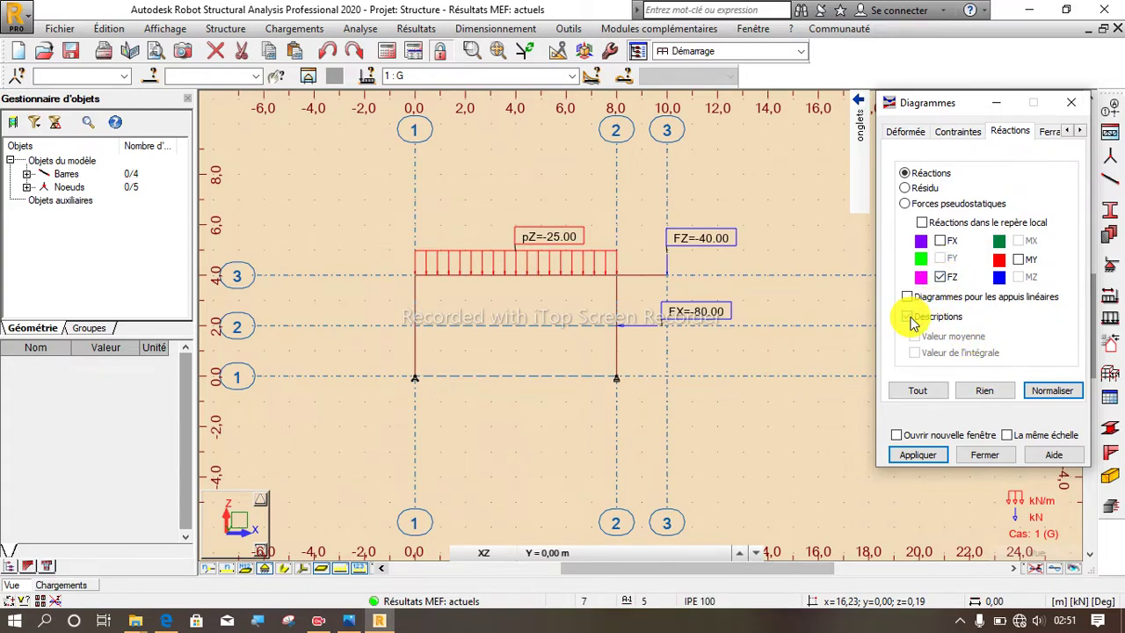
left_click(910, 319)
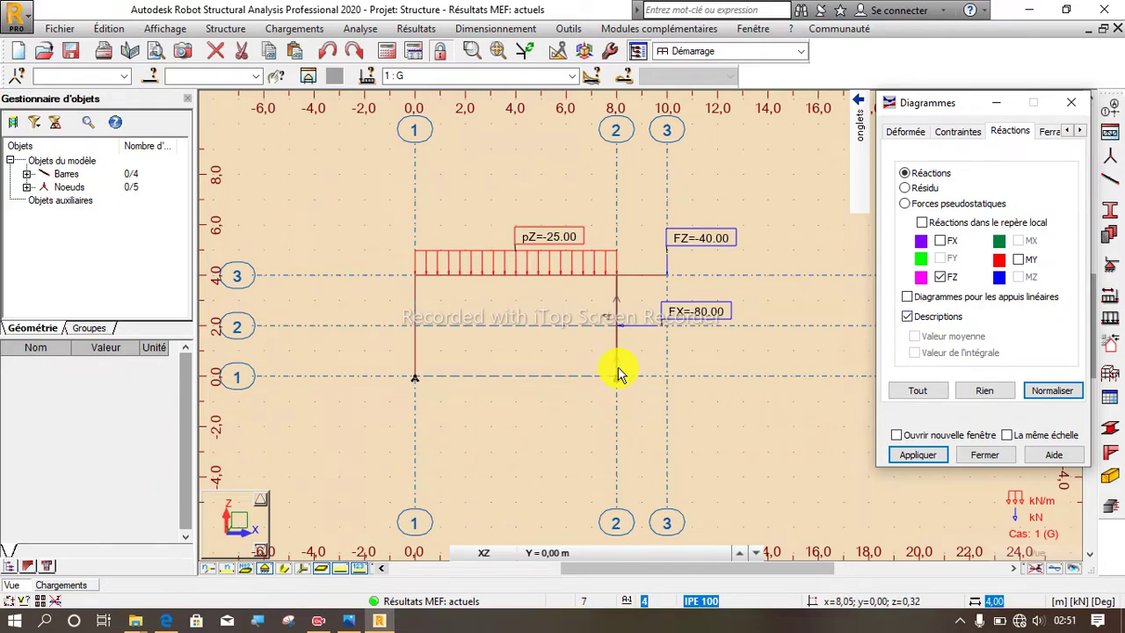
scroll(618, 367, "up", 2)
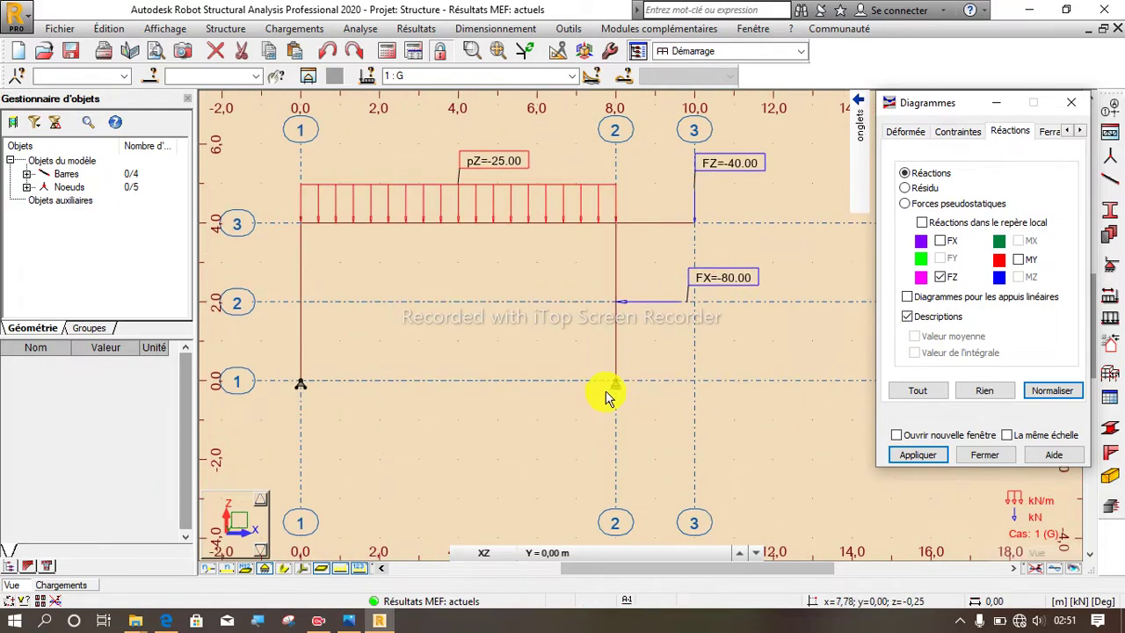
left_click(925, 460)
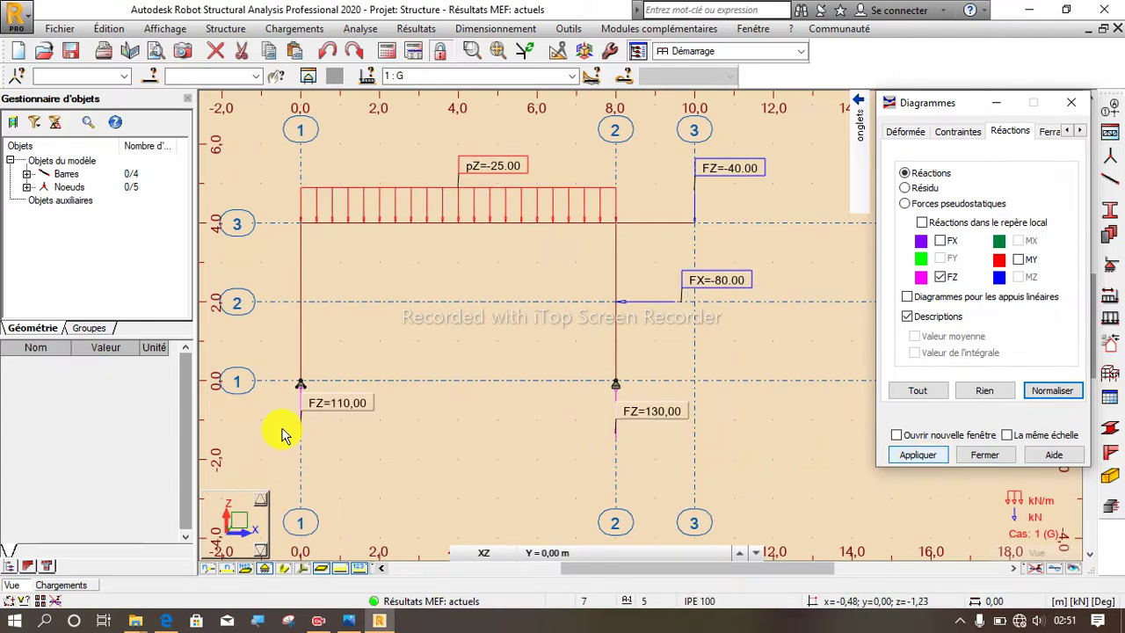
scroll(281, 432, "up", 3)
scroll(308, 365, "down", 2)
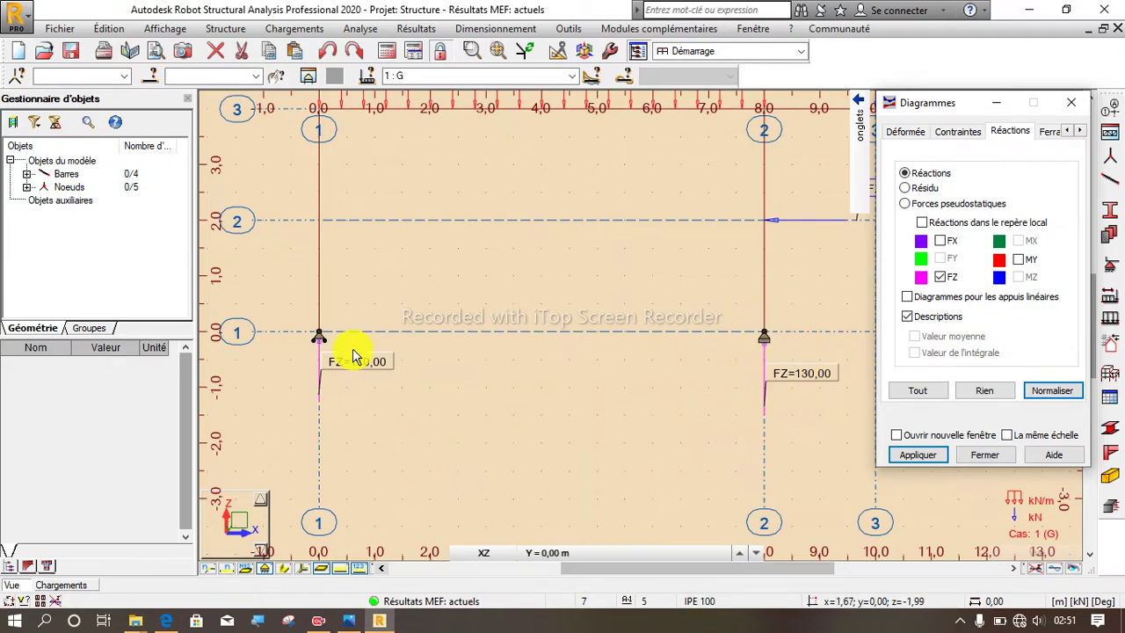
scroll(377, 386, "down", 2)
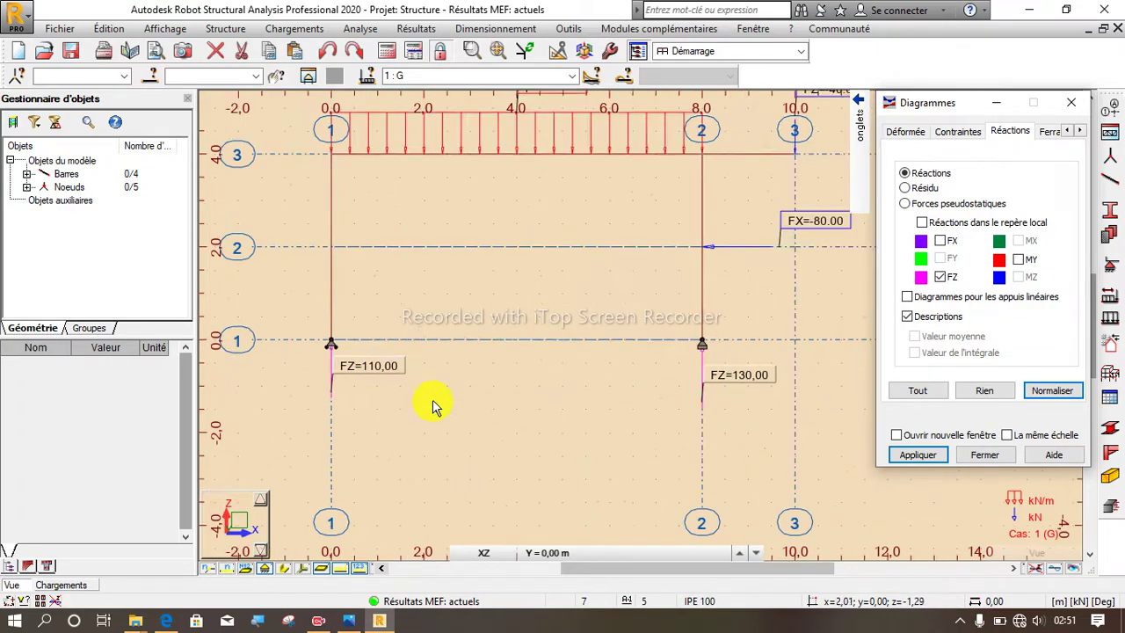
Deselect the FZ reactions and their descriptions, and select the Force Fz diagram for the bars
left_click(907, 317)
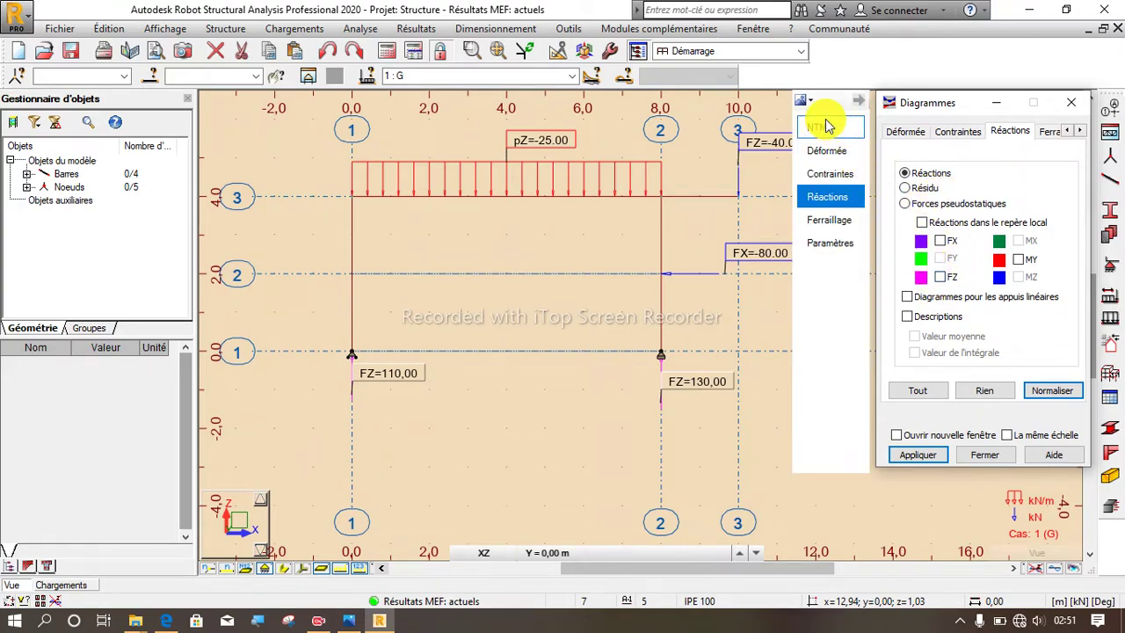
left_click(826, 126)
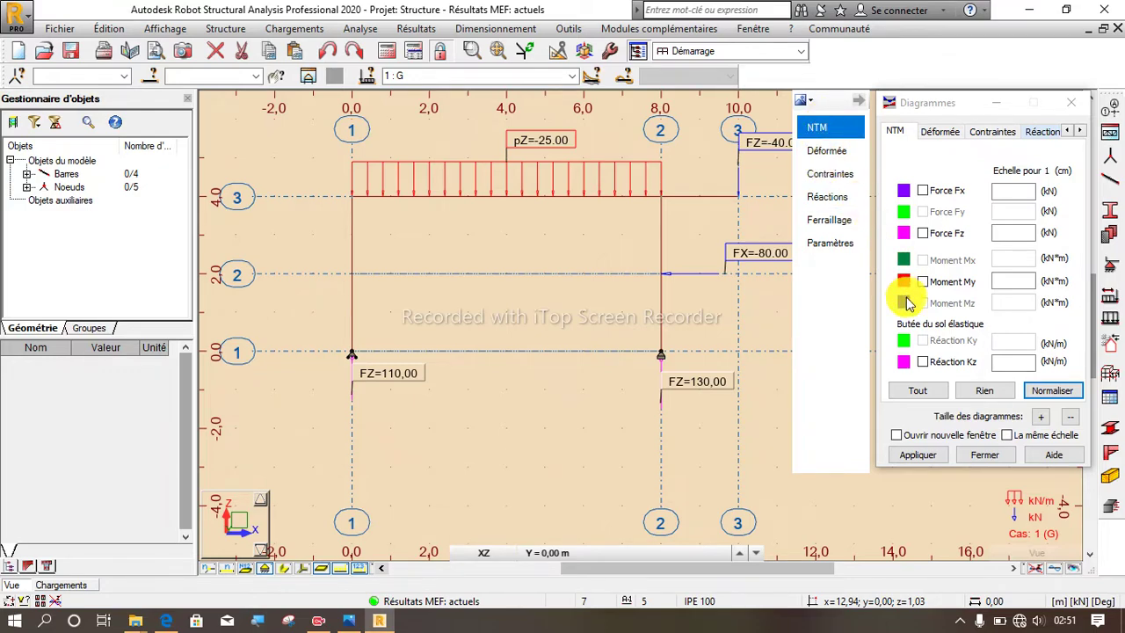
left_click(923, 237)
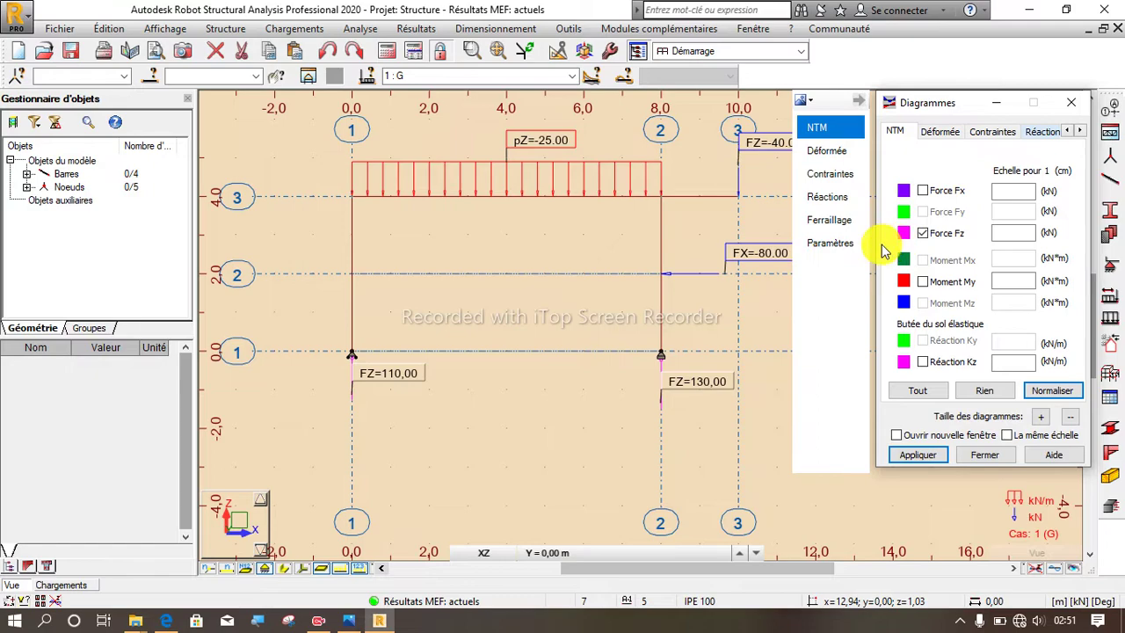
Set the diagram parameters to description labels, differentiated positive and negative values, and uniform fill
left_click(832, 250)
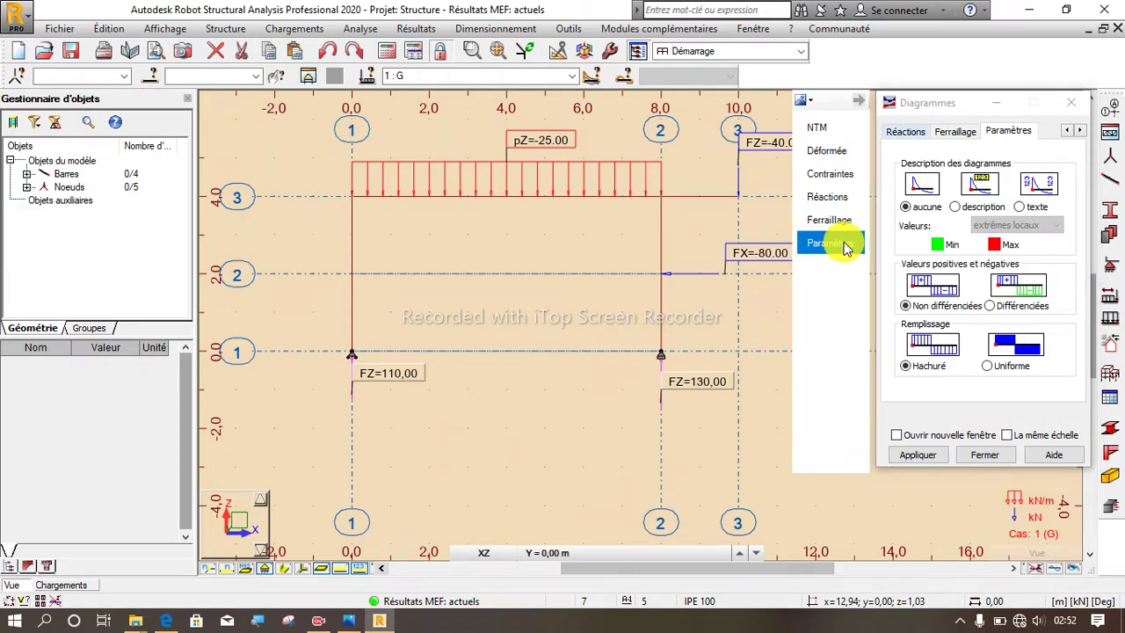
left_click(955, 209)
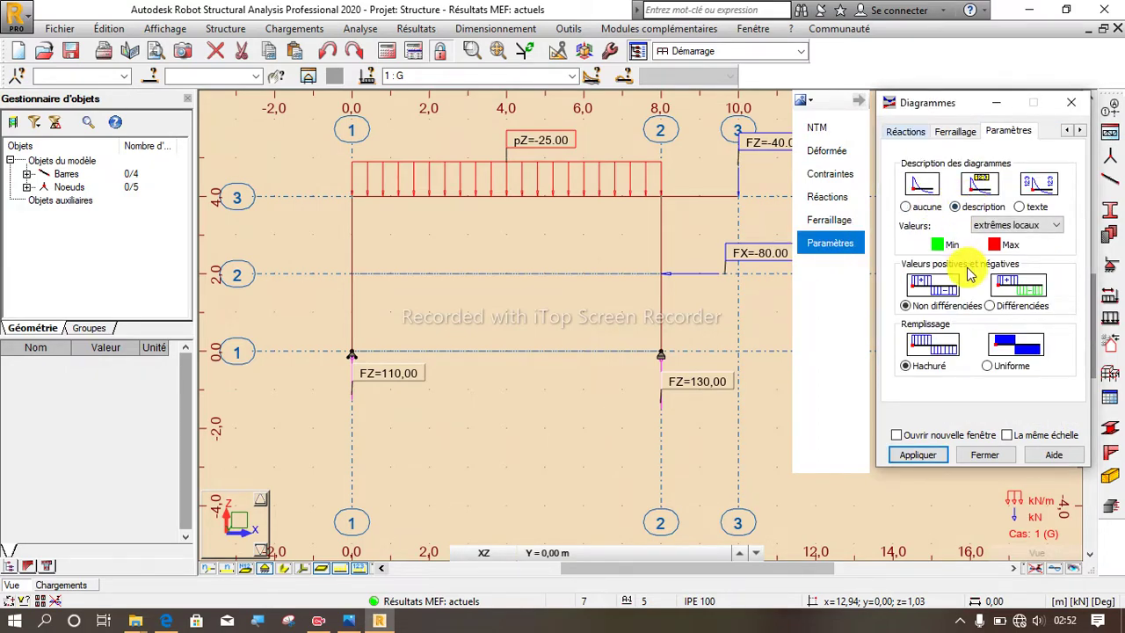
left_click(990, 306)
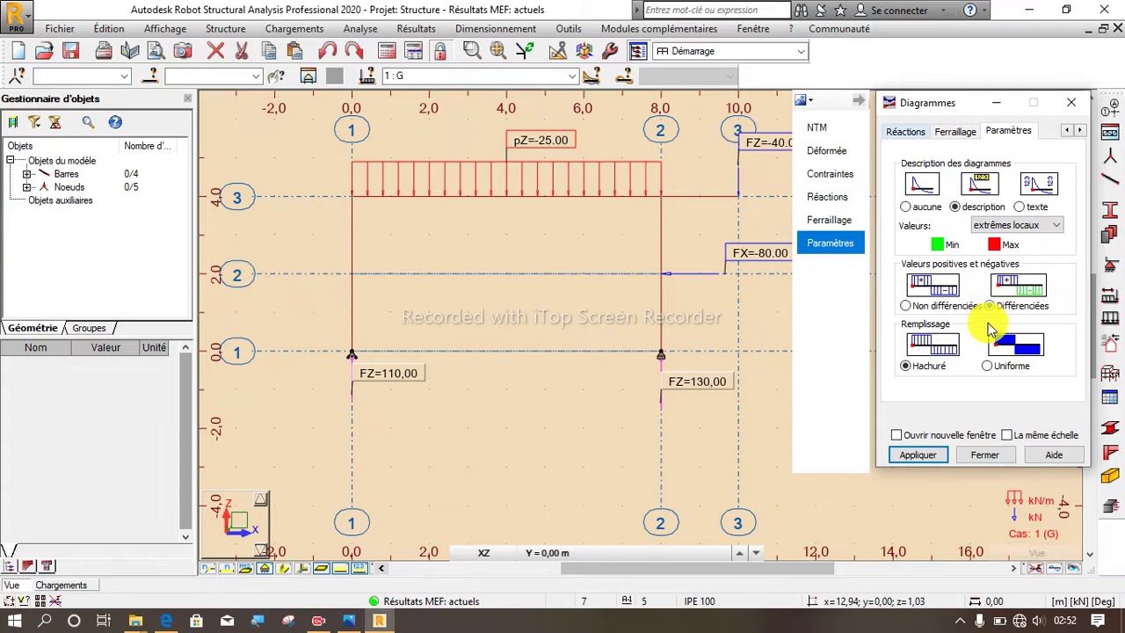
left_click(987, 368)
left_click(916, 454)
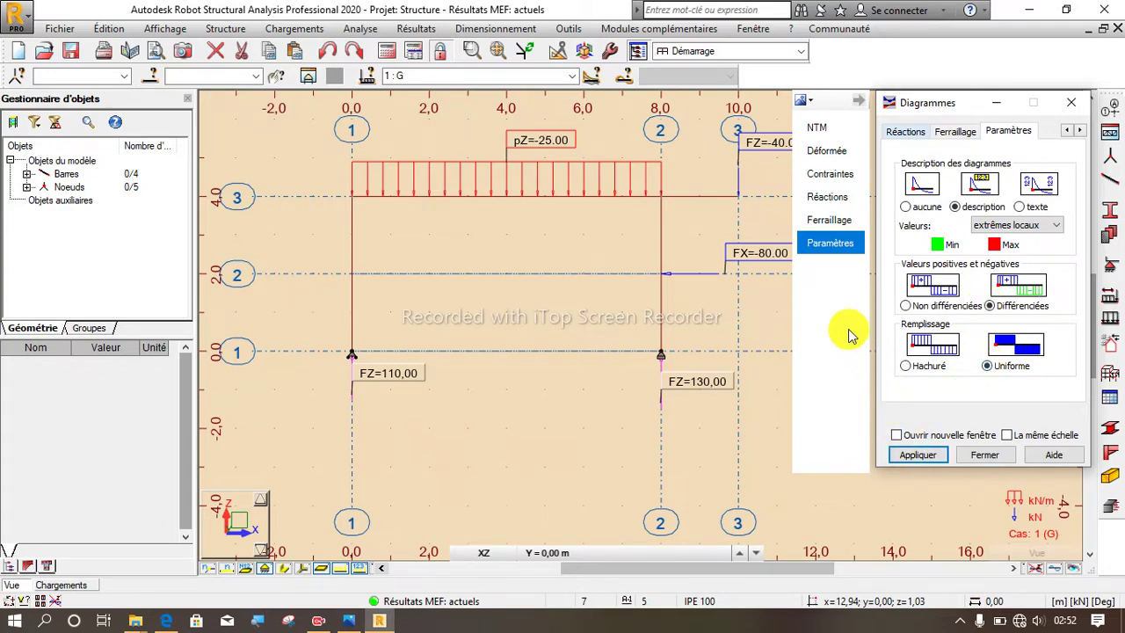
Display the shear force Fz diagram on the frame and hide the load symbols and load values
left_click(822, 129)
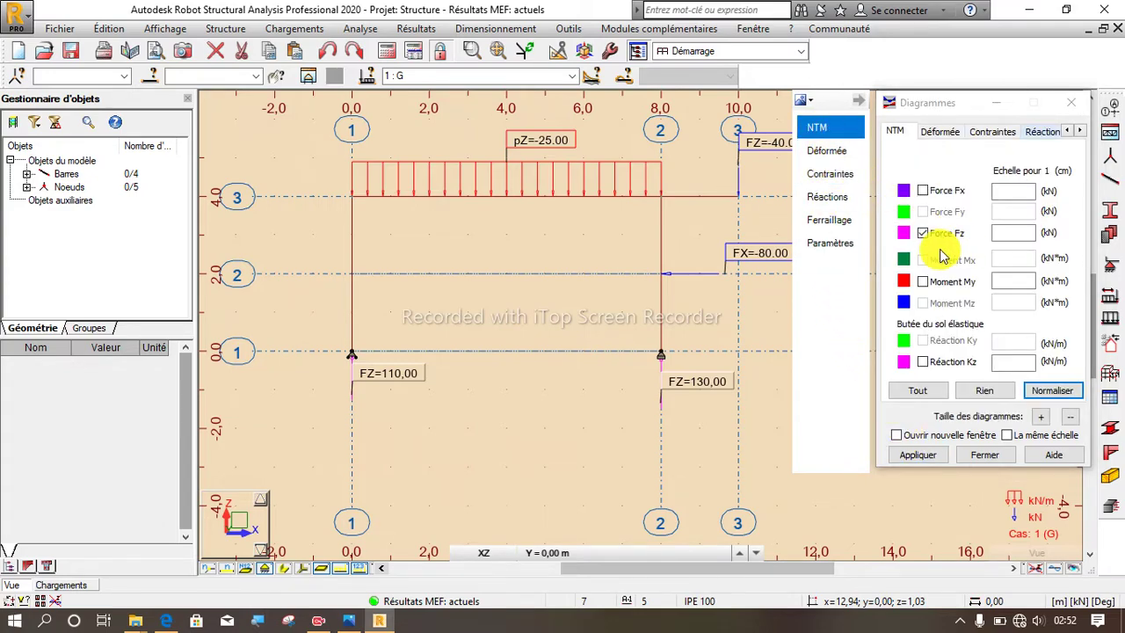
left_click(911, 456)
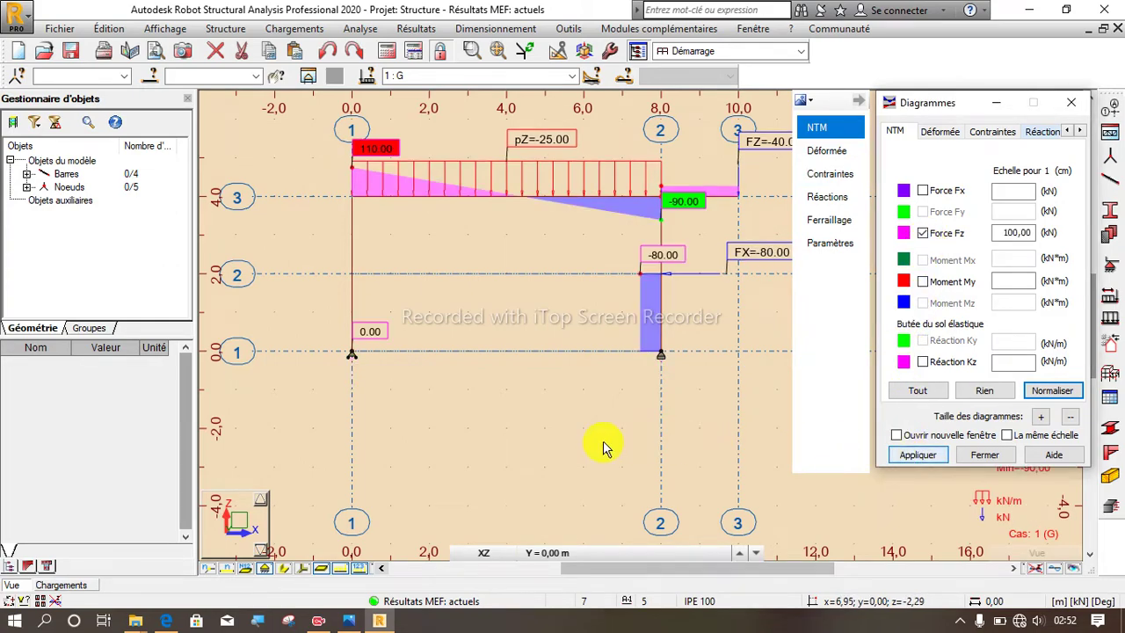
left_click(360, 568)
left_click(345, 568)
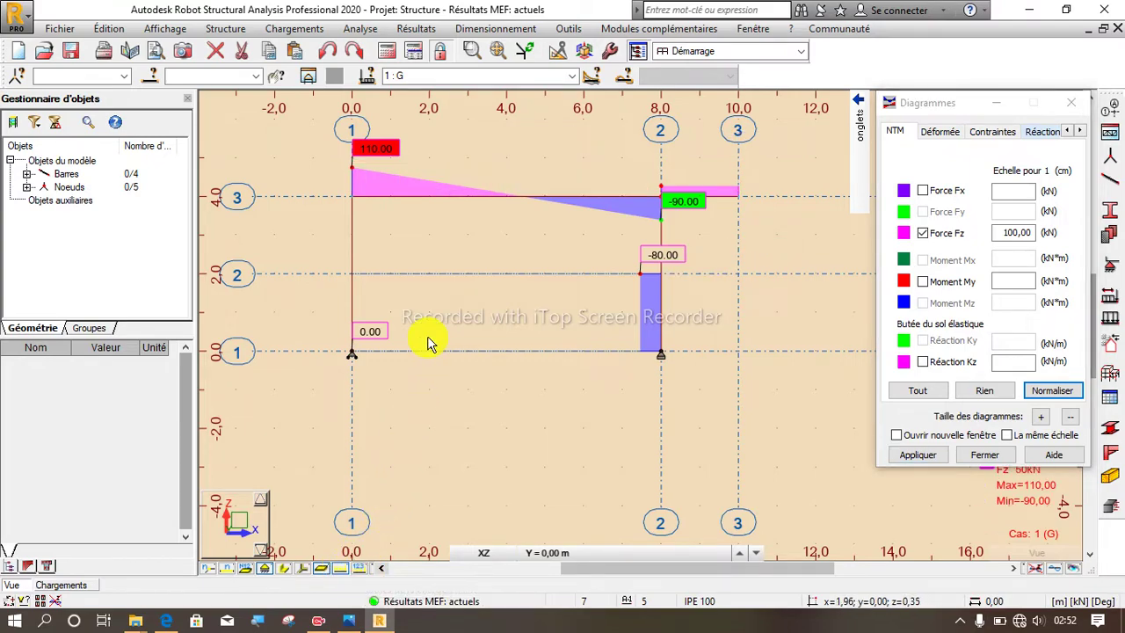
Examine the shear force values along the beam, the overhang and the columns
scroll(472, 284, "down", 1)
scroll(522, 206, "up", 3)
scroll(527, 208, "down", 2)
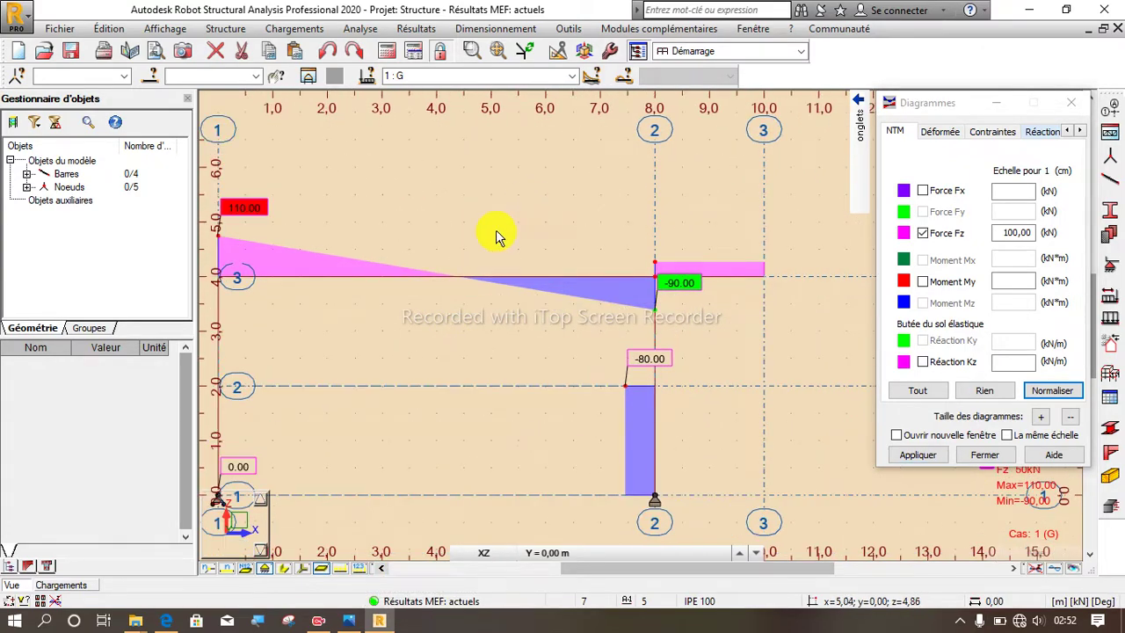
scroll(614, 283, "up", 2)
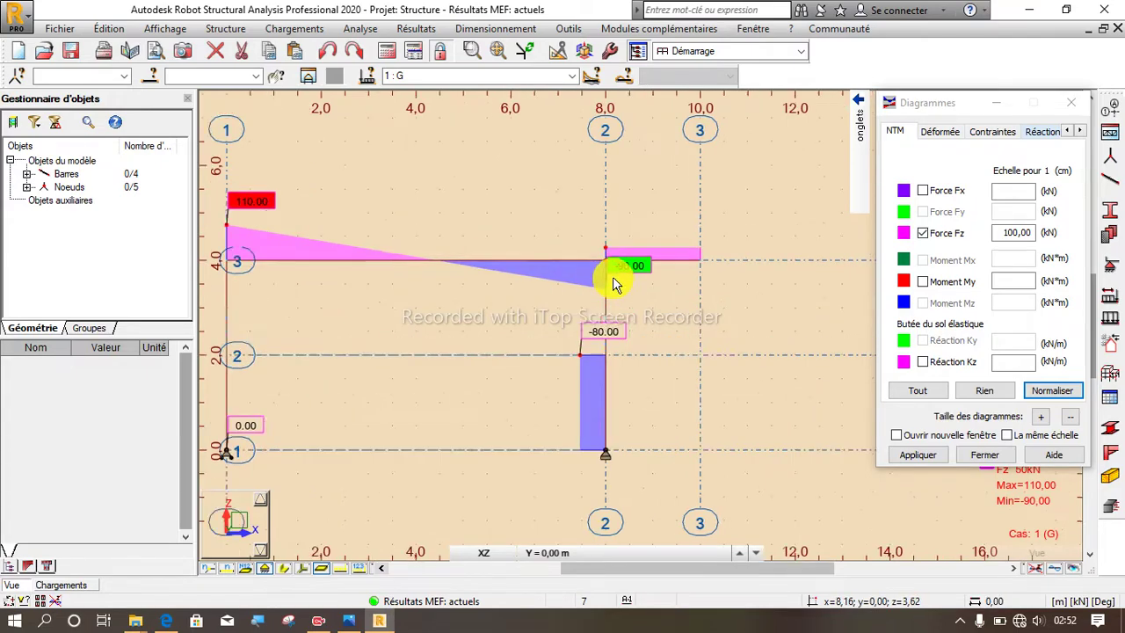
scroll(614, 281, "down", 1)
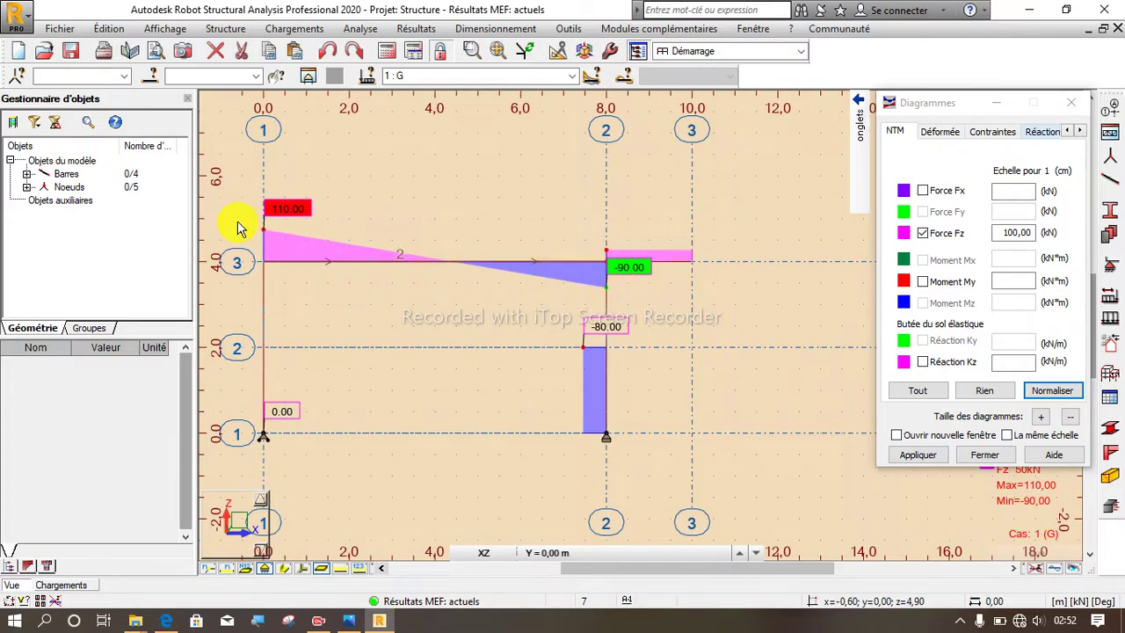
scroll(239, 221, "down", 1)
scroll(344, 251, "up", 2)
scroll(346, 259, "down", 1)
scroll(346, 259, "down", 1)
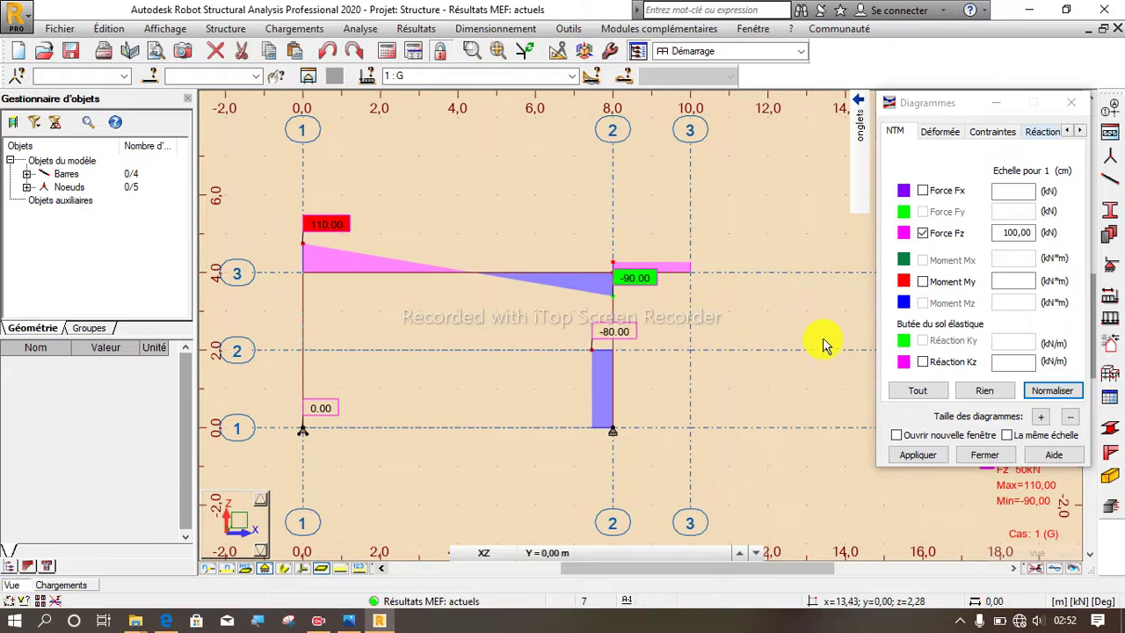
Replace the Force Fz diagram with the normal force Fx diagram on the frame
left_click(923, 233)
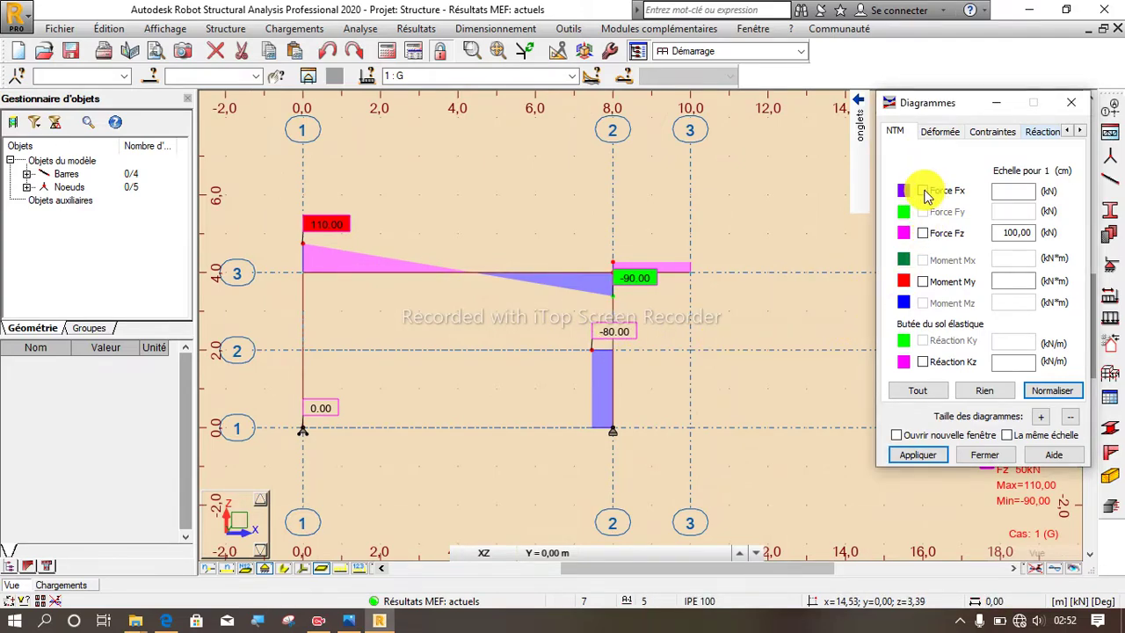
left_click(924, 191)
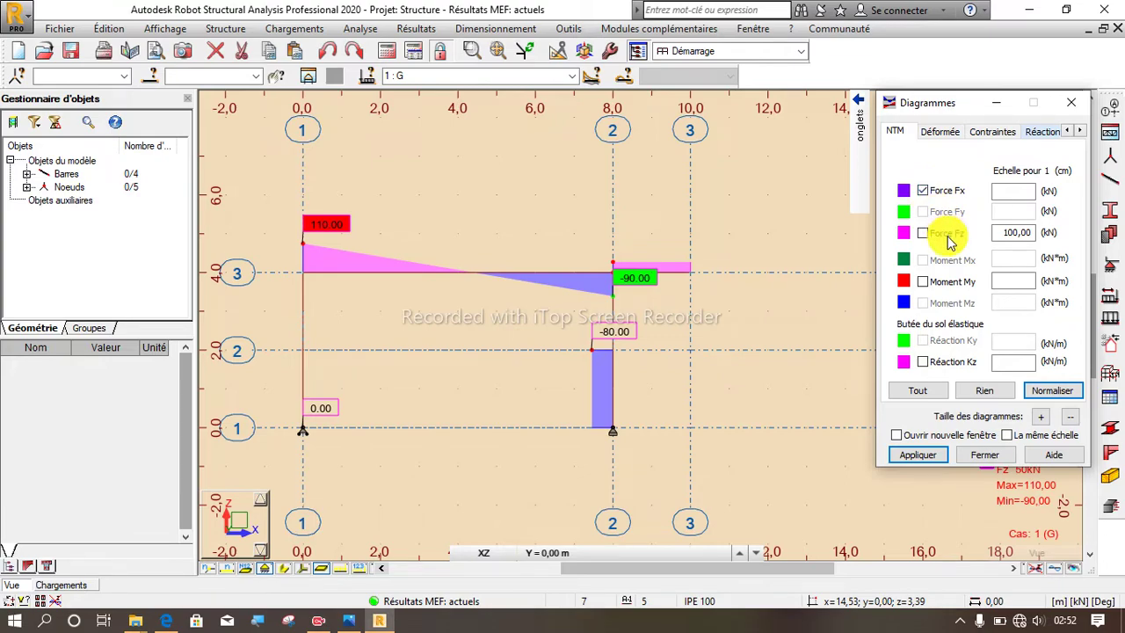
left_click(921, 455)
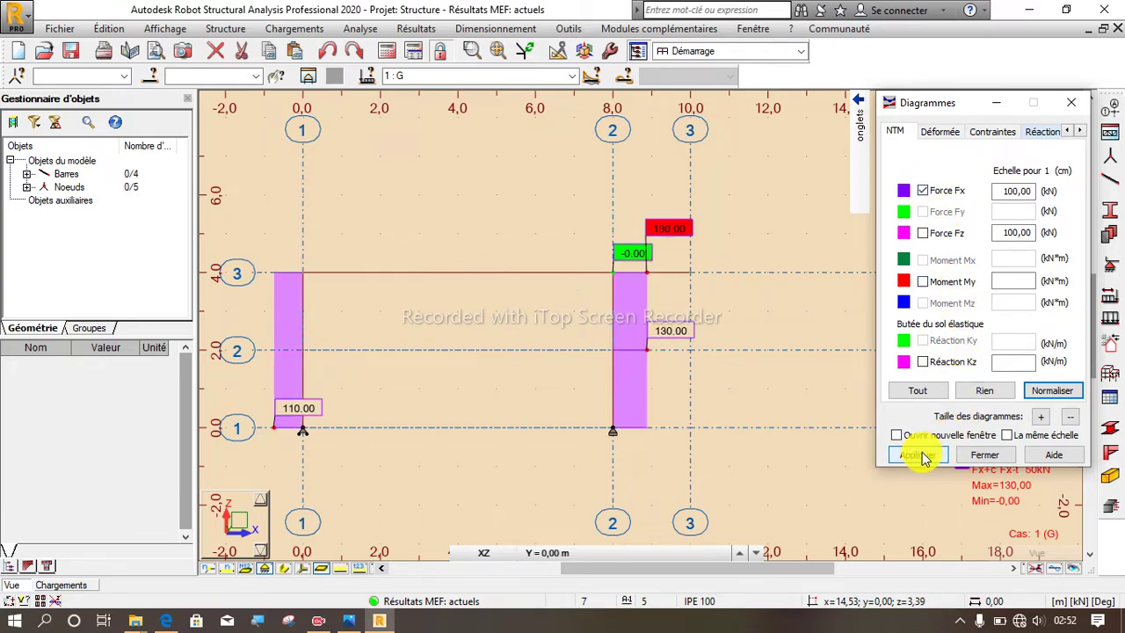
scroll(493, 323, "down", 2)
scroll(341, 317, "up", 2)
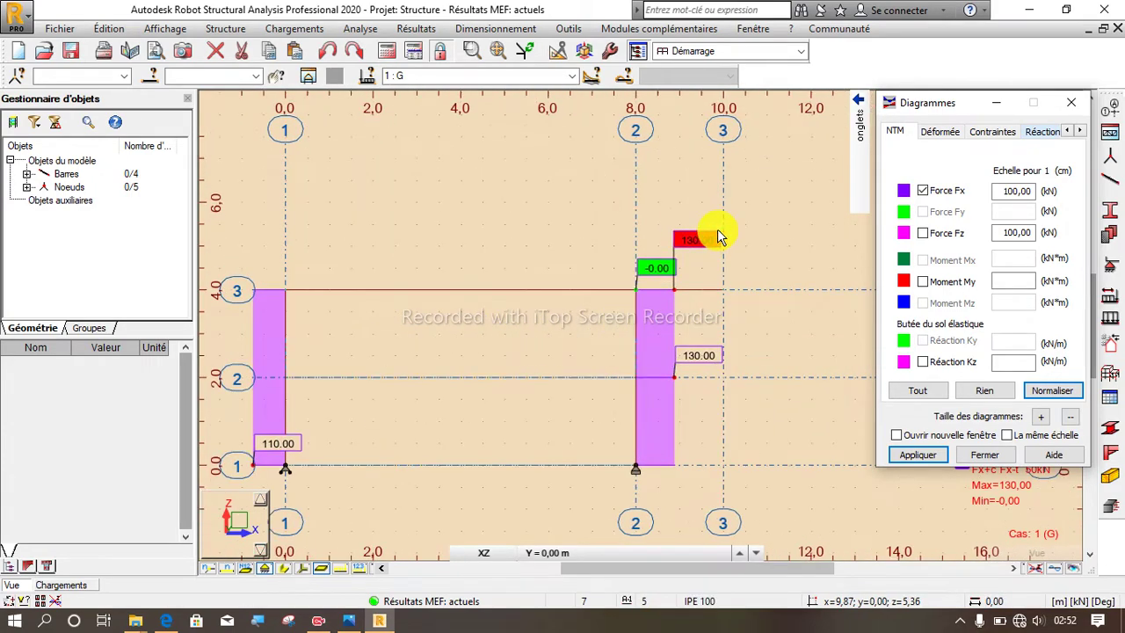
scroll(717, 233, "up", 1)
Replace the Force Fx diagram with the bending moment My diagram on the frame
left_click(923, 191)
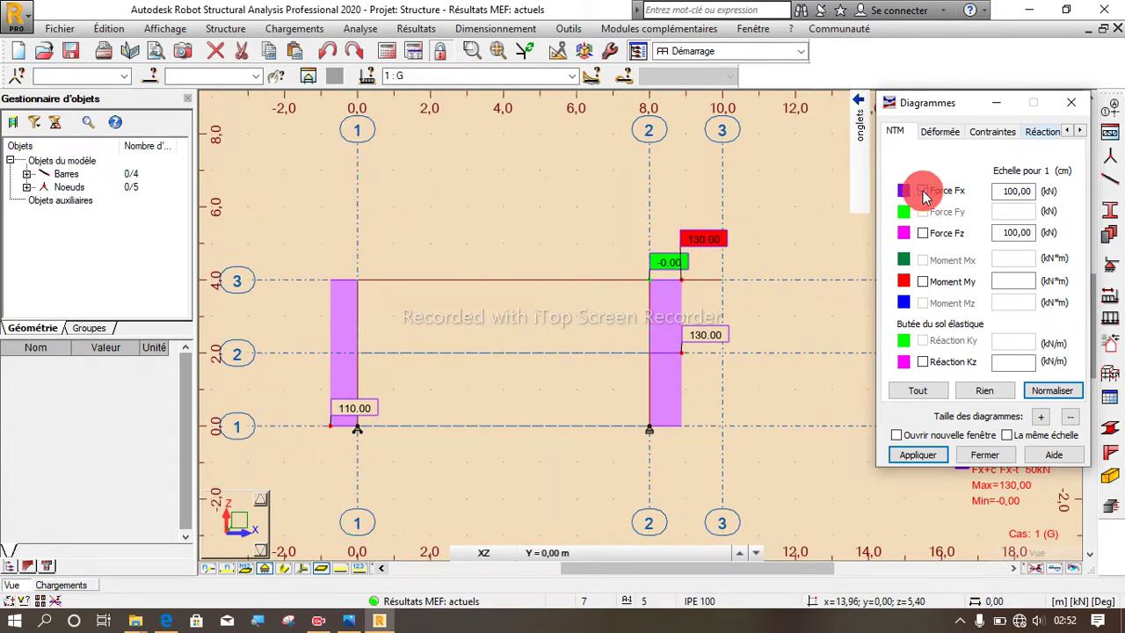
left_click(923, 281)
left_click(917, 454)
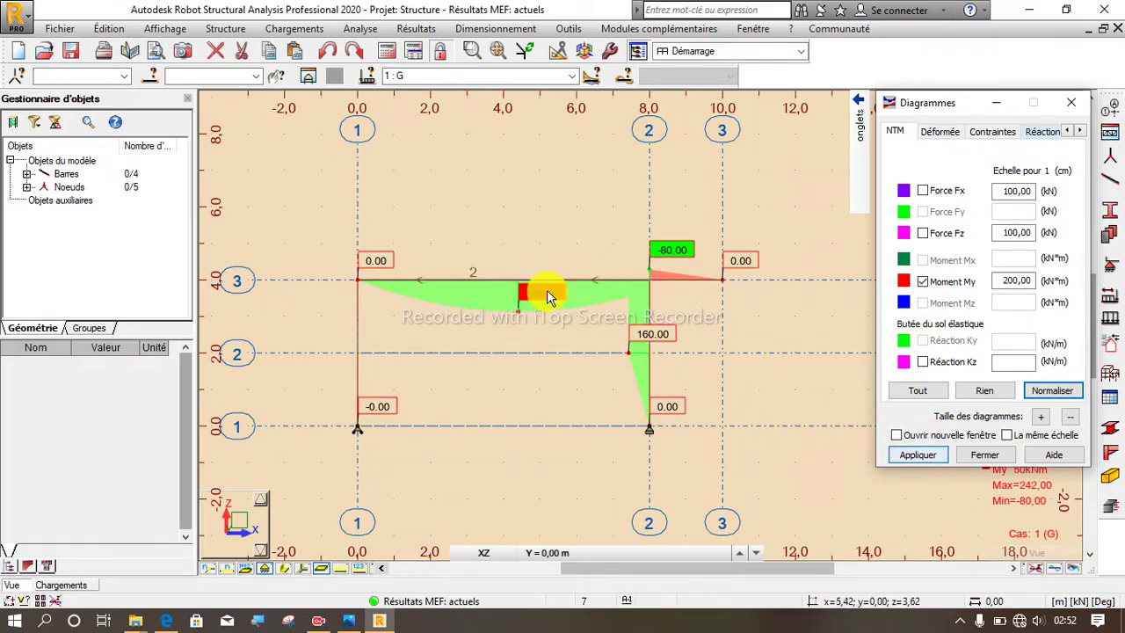
Examine the bending moment values at midspan of the beam and at the joint on axis 2, dismissing the file explorer window
scroll(550, 299, "up", 4)
scroll(536, 294, "down", 3)
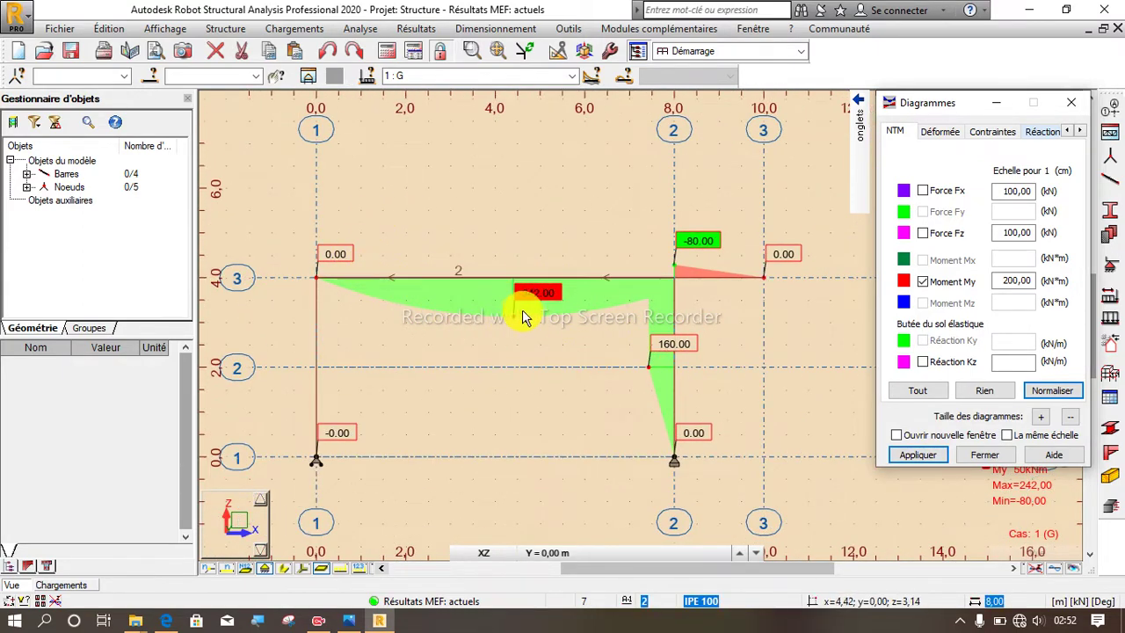
scroll(522, 307, "up", 3)
scroll(522, 305, "down", 2)
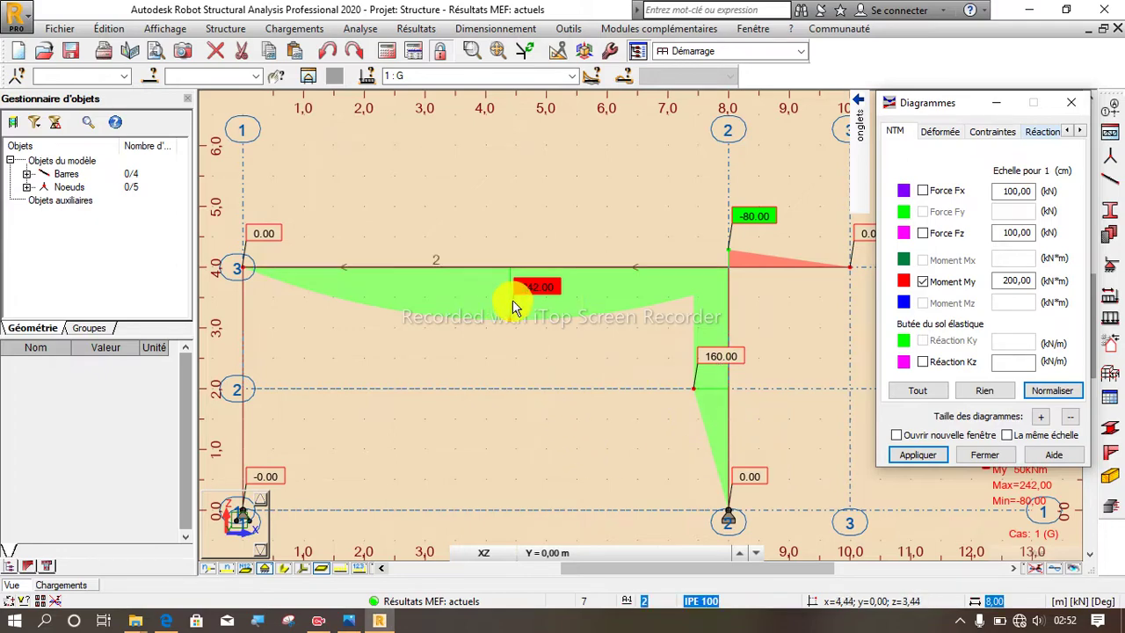
scroll(492, 325, "down", 1)
scroll(527, 303, "down", 1)
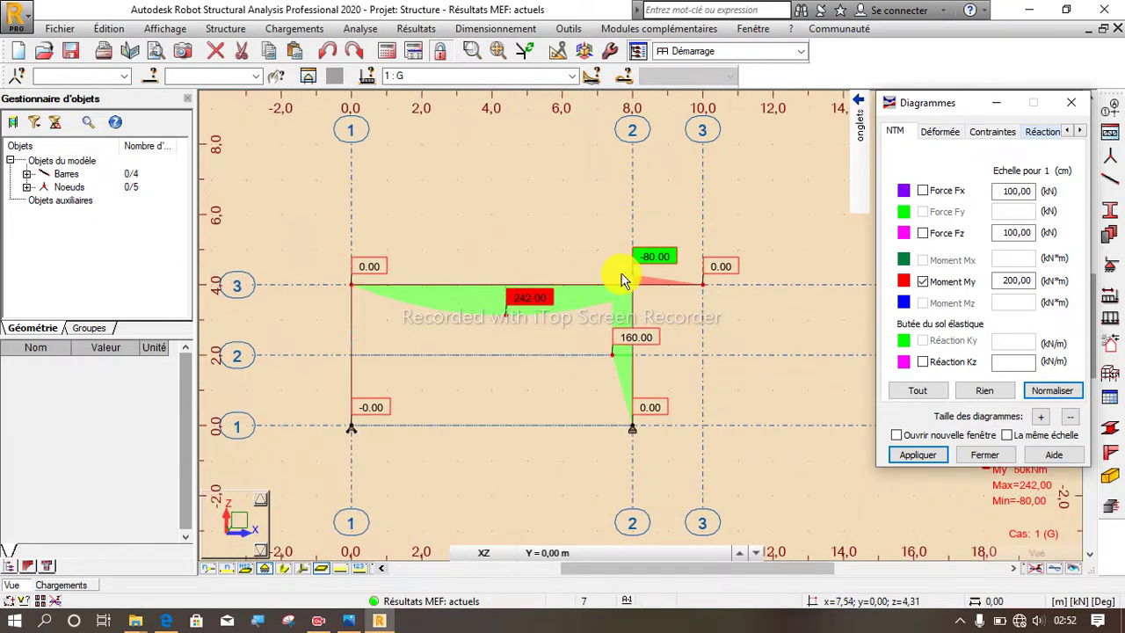
scroll(641, 273, "up", 4)
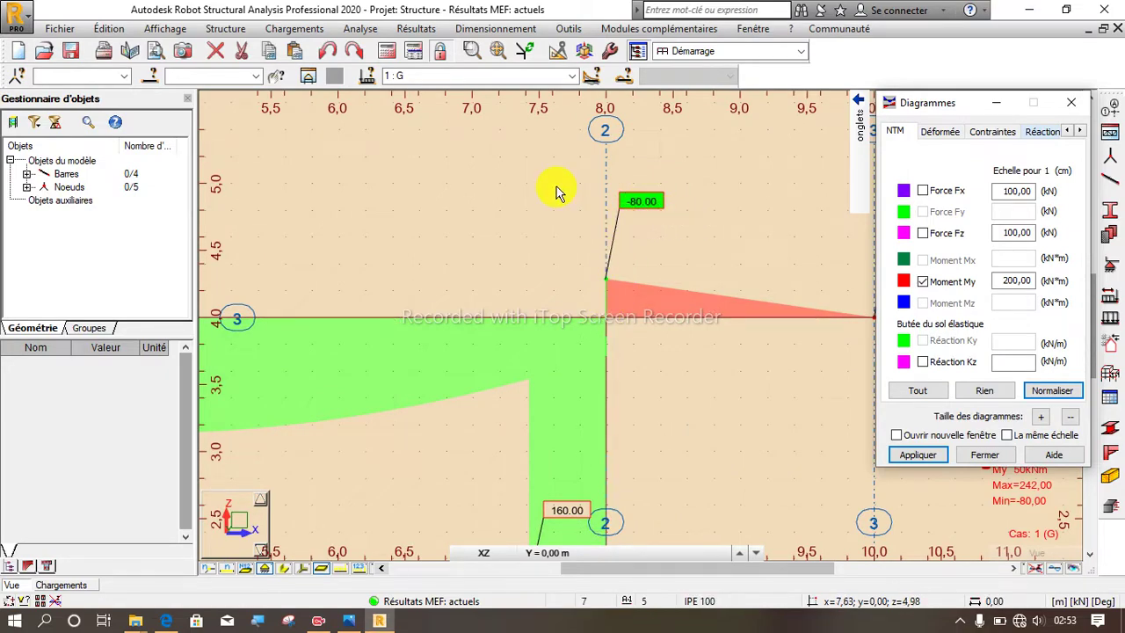
scroll(556, 191, "down", 4)
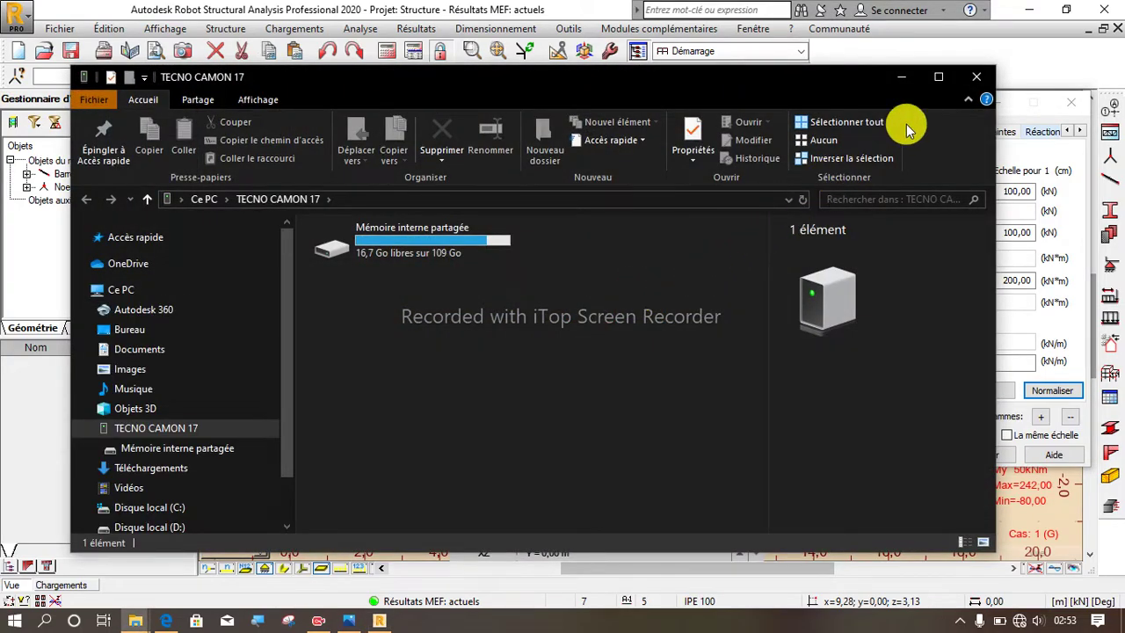
left_click(973, 82)
scroll(514, 291, "down", 2)
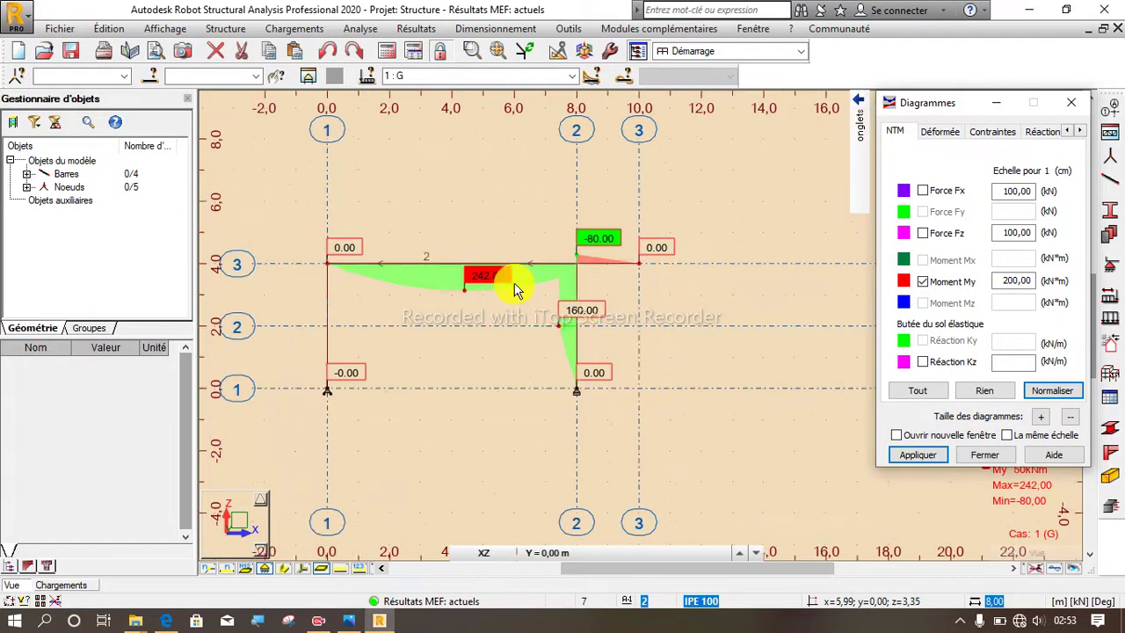